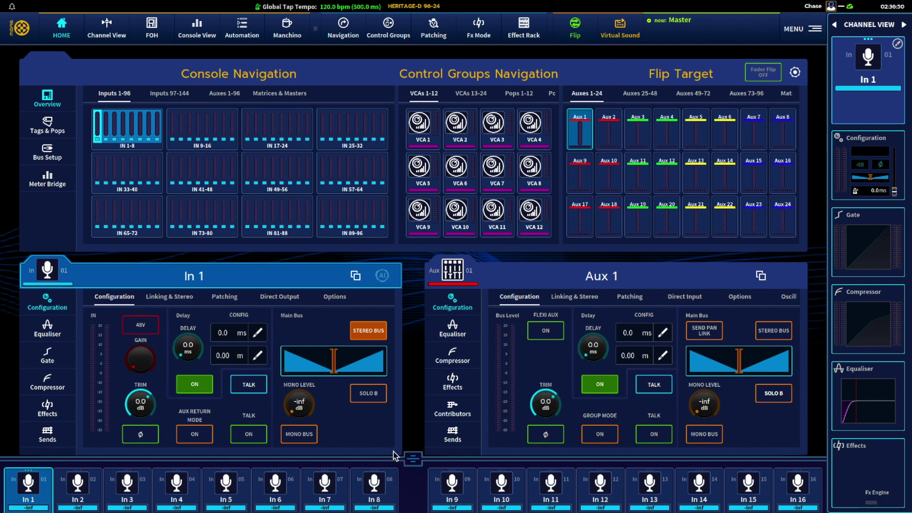
# - Expand the channel strips to faders and bank through inputs 9–16 up to 49–56
pyautogui.moveTo(412, 459); pyautogui.dragTo(417, 254)
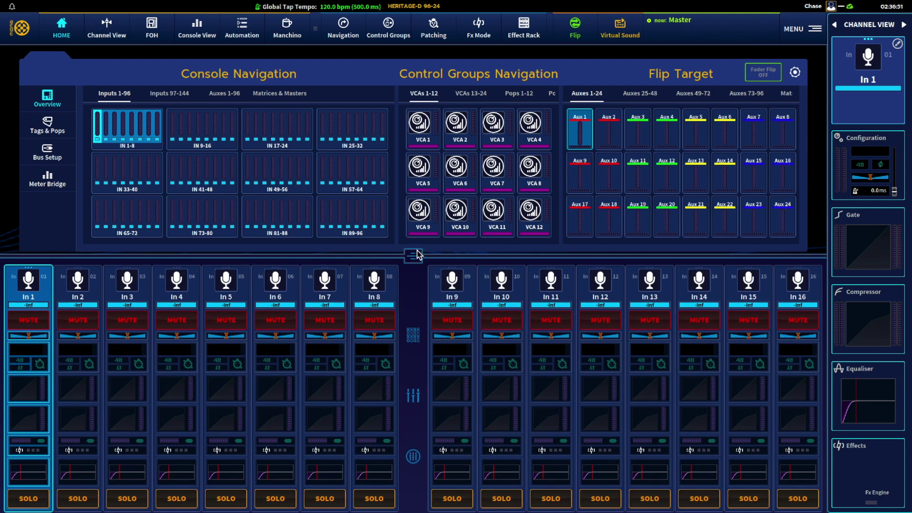
pyautogui.click(413, 396)
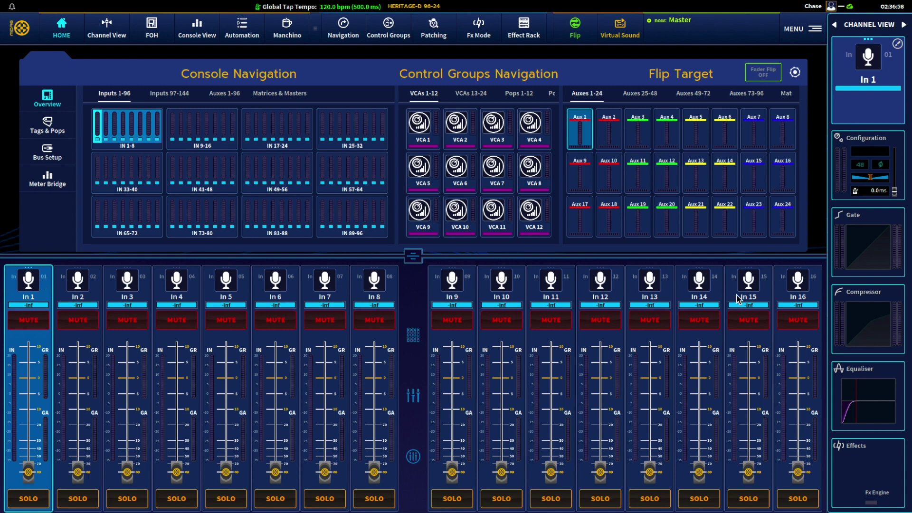
pyautogui.click(186, 125)
pyautogui.click(266, 125)
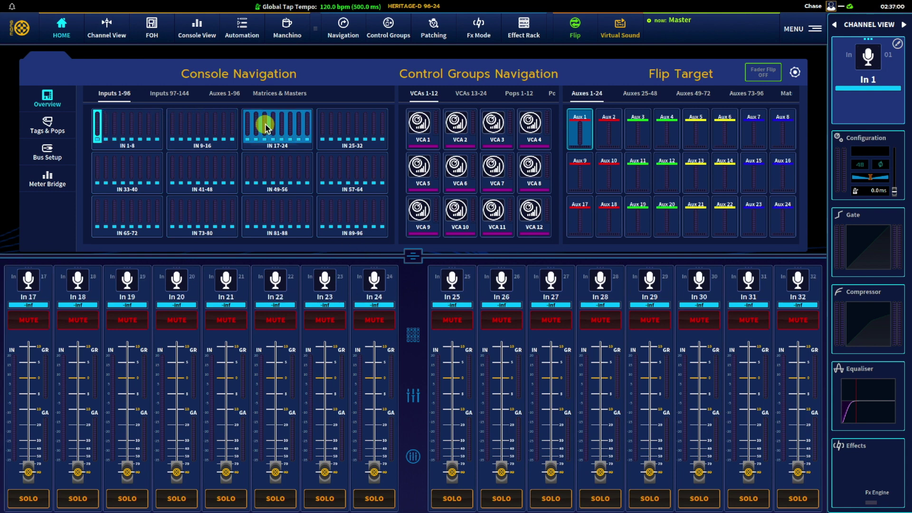
pyautogui.click(321, 135)
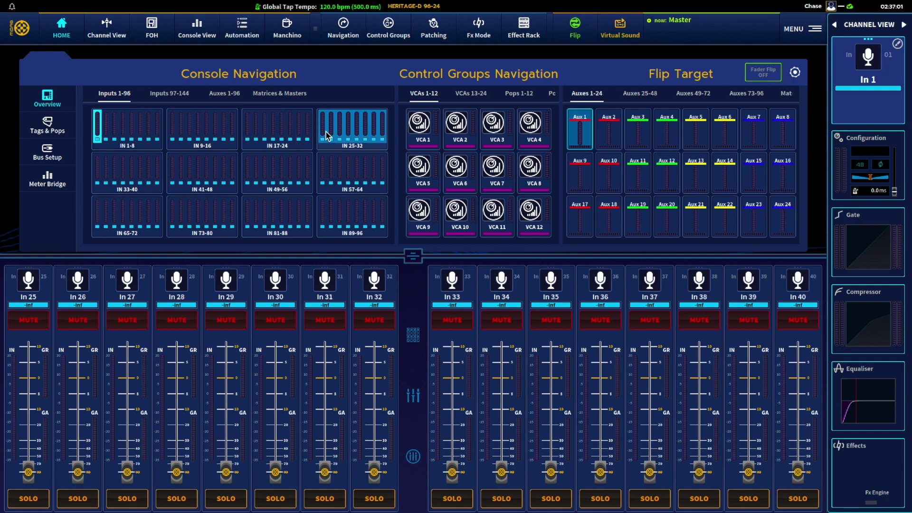
pyautogui.click(136, 169)
pyautogui.click(185, 178)
pyautogui.click(254, 175)
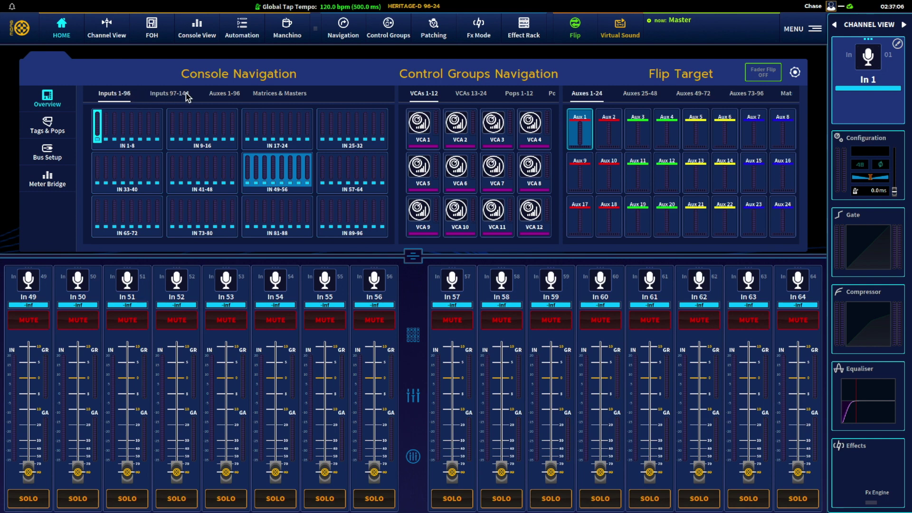
# - Page the strips through Aux 1–32, then return In 1–16 and collapse the strips
pyautogui.click(220, 97)
pyautogui.click(125, 125)
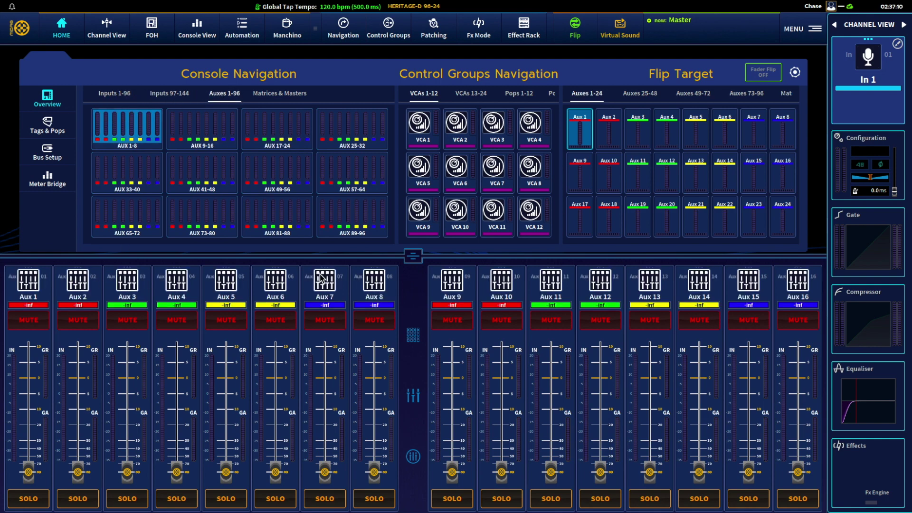
pyautogui.click(208, 142)
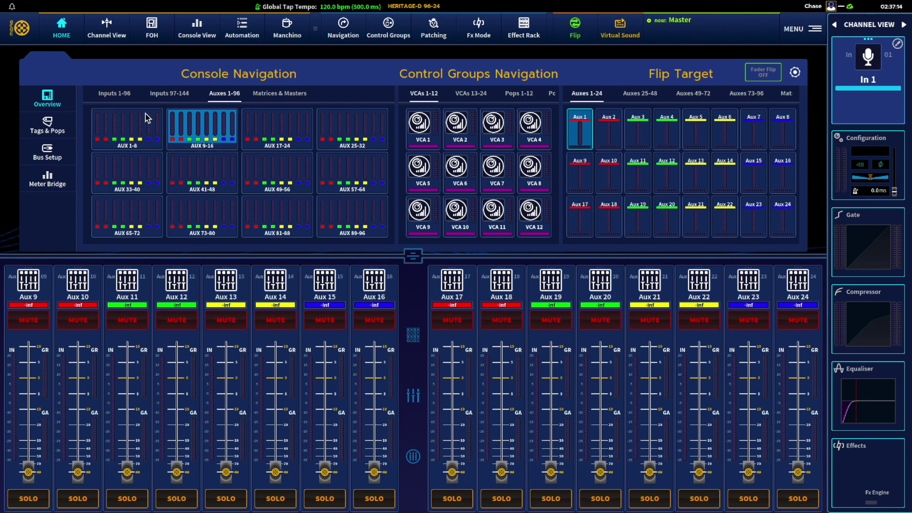
pyautogui.click(279, 141)
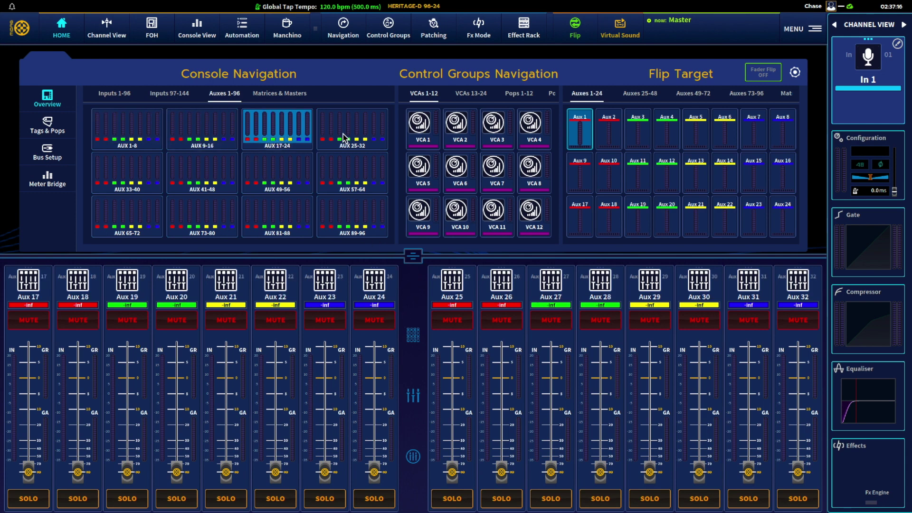
pyautogui.click(351, 128)
pyautogui.click(140, 131)
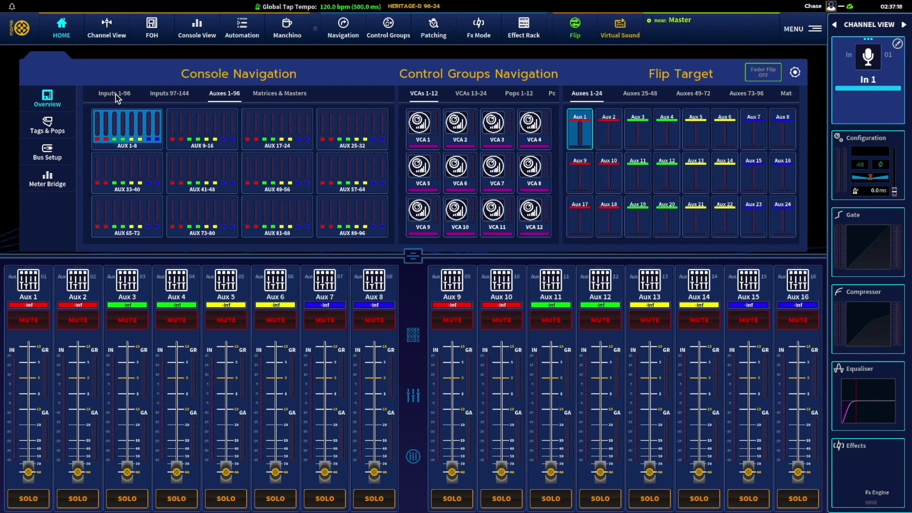
pyautogui.click(116, 94)
pyautogui.click(138, 131)
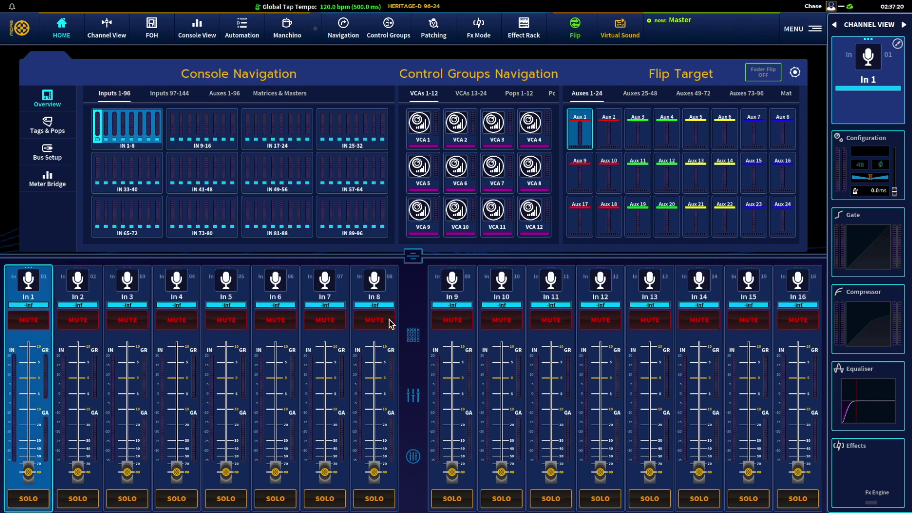
pyautogui.moveTo(411, 264); pyautogui.dragTo(410, 500)
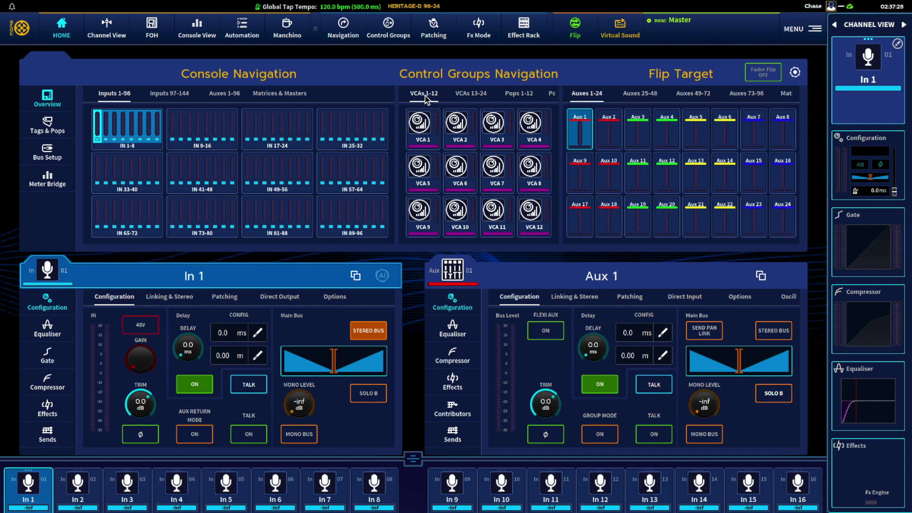
# - Open VCA 1's channel assignment and add In 1 through In 5 to it
pyautogui.click(417, 131)
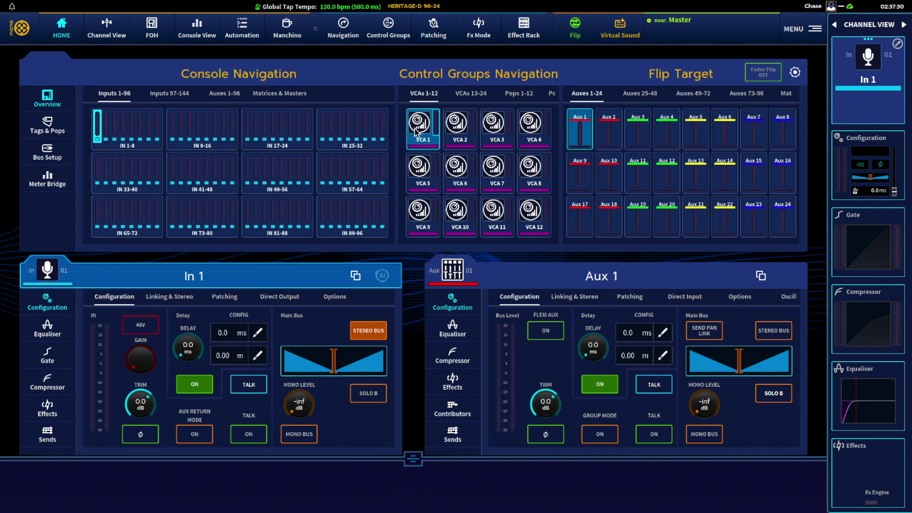
pyautogui.click(415, 131)
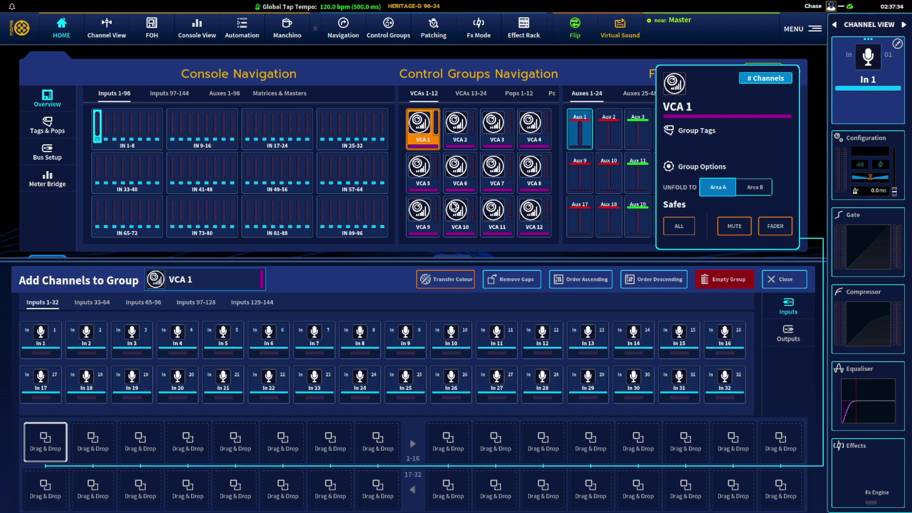
pyautogui.click(57, 336)
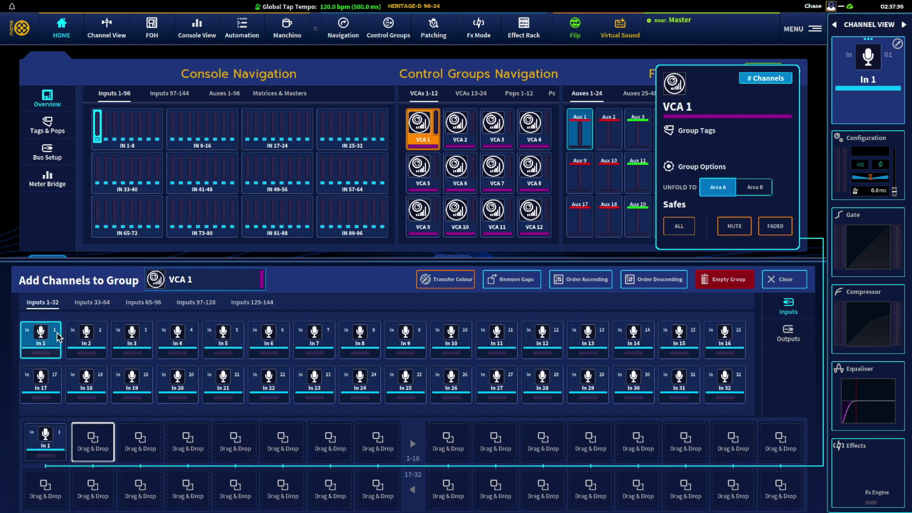
pyautogui.click(79, 334)
pyautogui.click(125, 335)
pyautogui.click(163, 335)
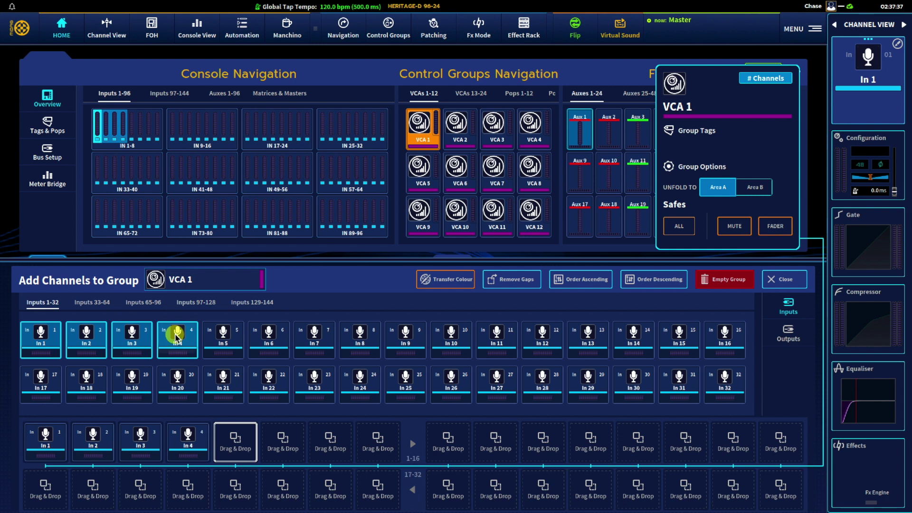
pyautogui.click(216, 334)
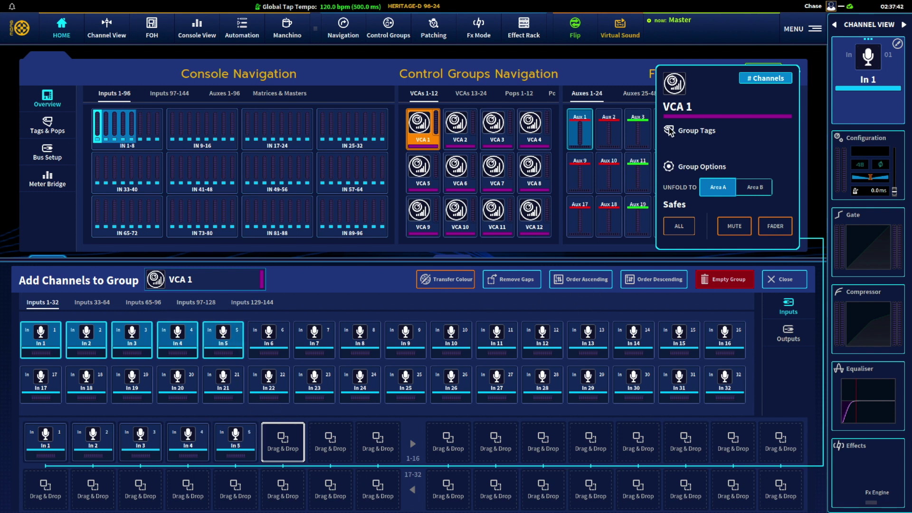
# - Clear VCA 1's title, empty the group of all channels, and close the panel
pyautogui.click(679, 109)
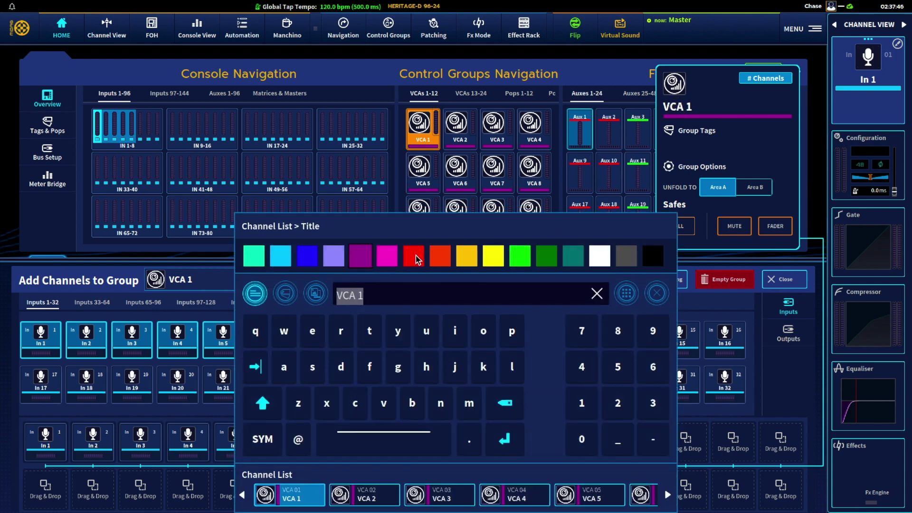
pyautogui.click(596, 293)
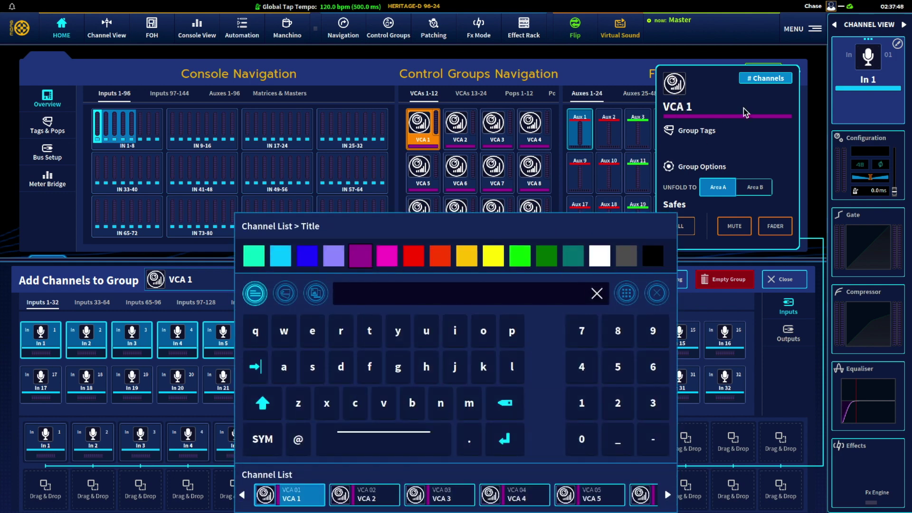
pyautogui.click(657, 293)
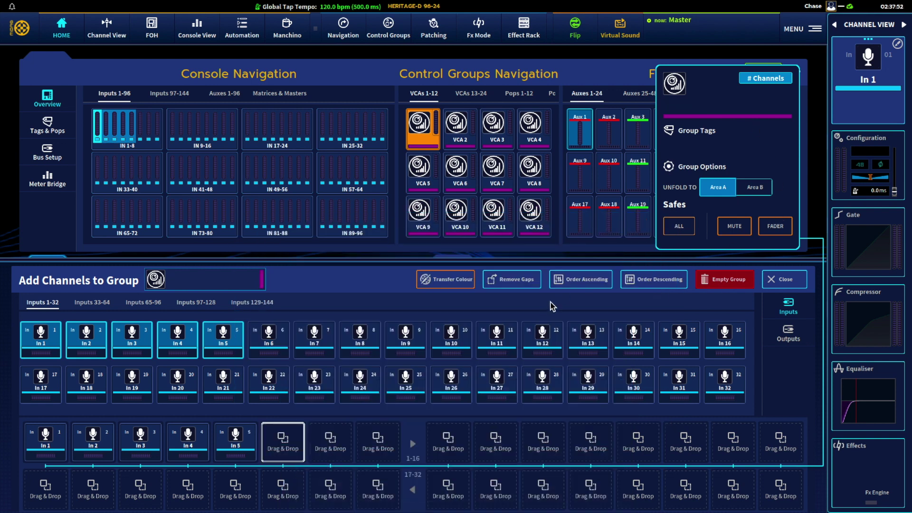
pyautogui.click(733, 280)
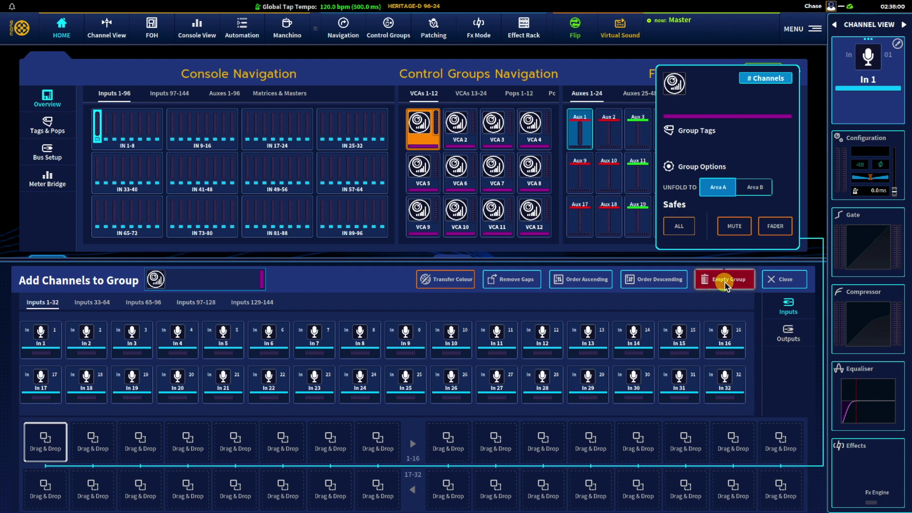
pyautogui.click(784, 278)
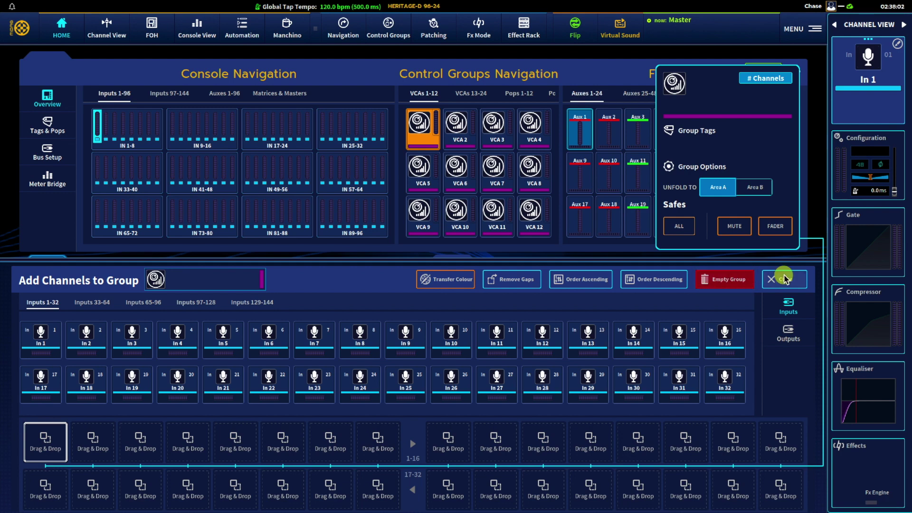
# - Show POP groups 1–12 and remove all channels from the POP1 group
pyautogui.click(421, 137)
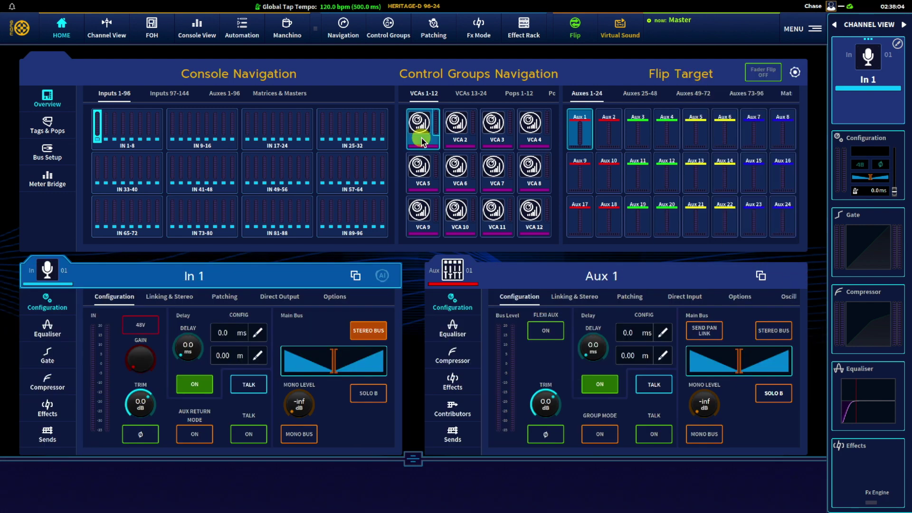
pyautogui.click(517, 94)
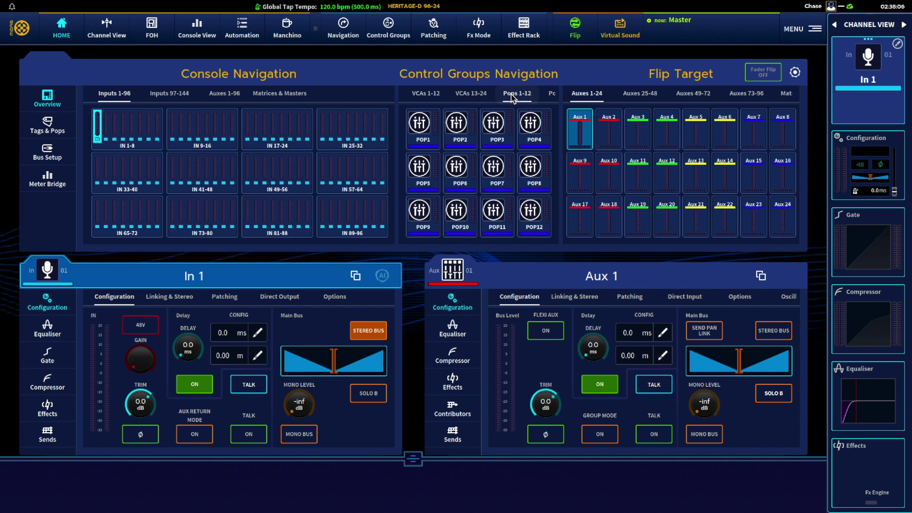
pyautogui.click(420, 123)
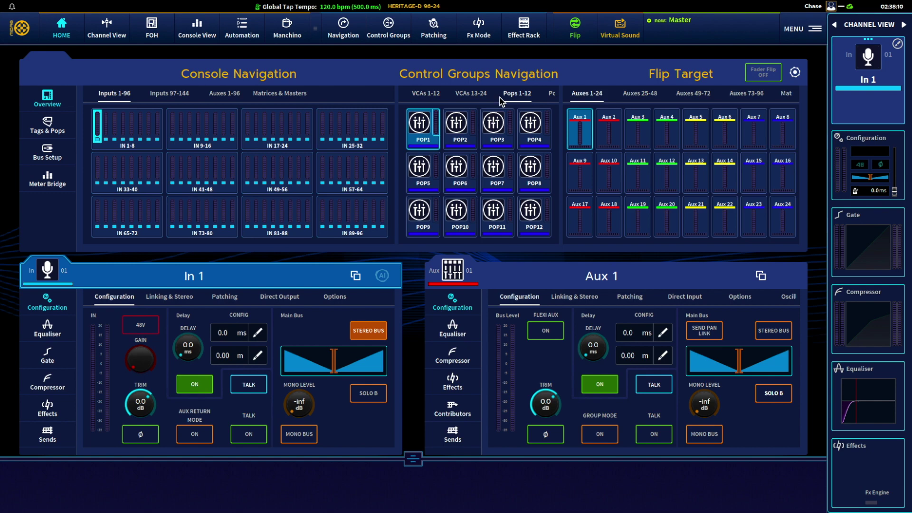
pyautogui.click(430, 129)
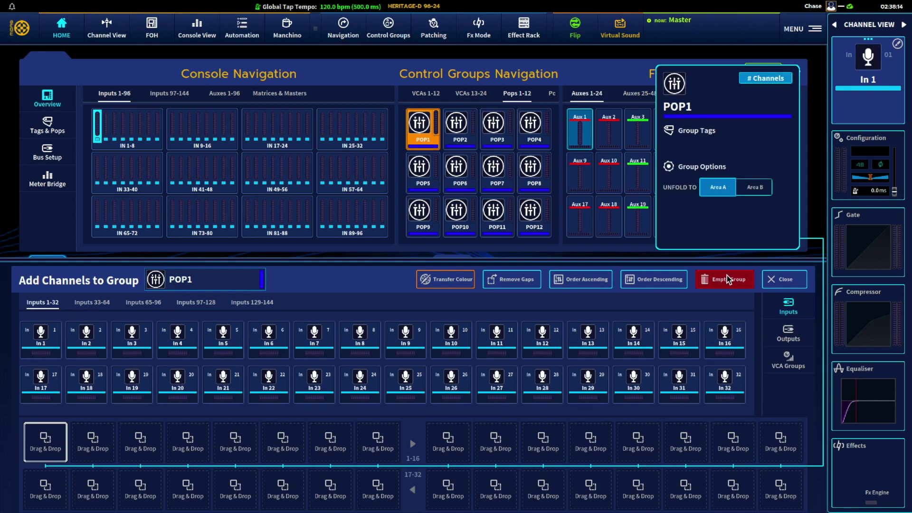
pyautogui.click(727, 277)
pyautogui.click(777, 279)
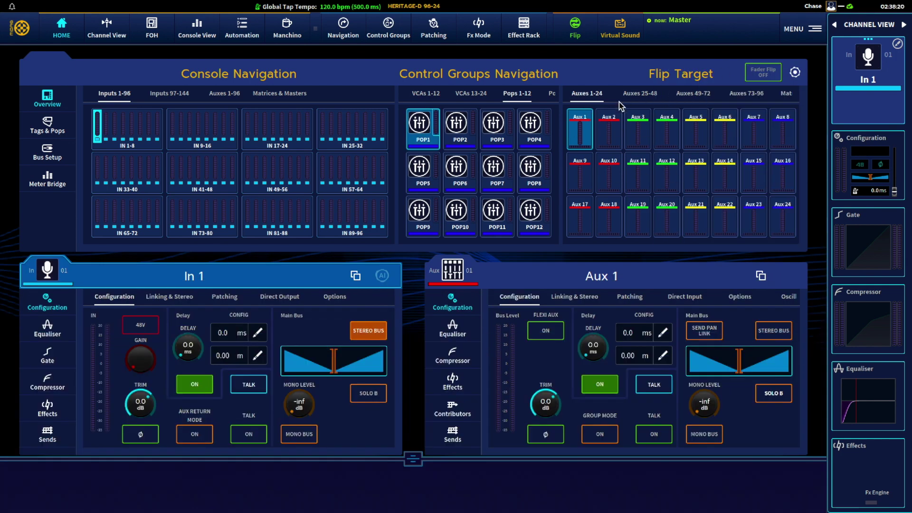
# - Try Aux 3 and Aux 4 as flip target, keep Aux 1, and bank inputs 1–16 onto faders
pyautogui.click(606, 131)
pyautogui.click(634, 127)
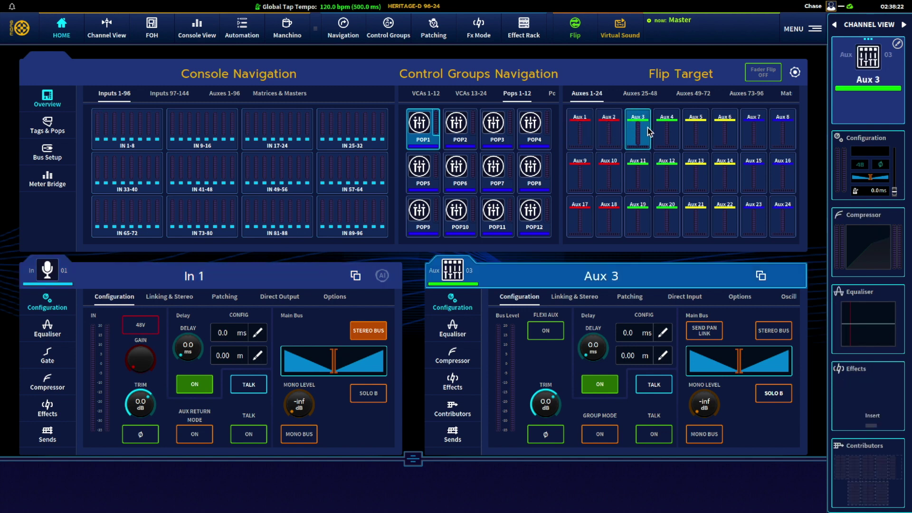
pyautogui.click(656, 129)
pyautogui.click(581, 128)
pyautogui.click(604, 128)
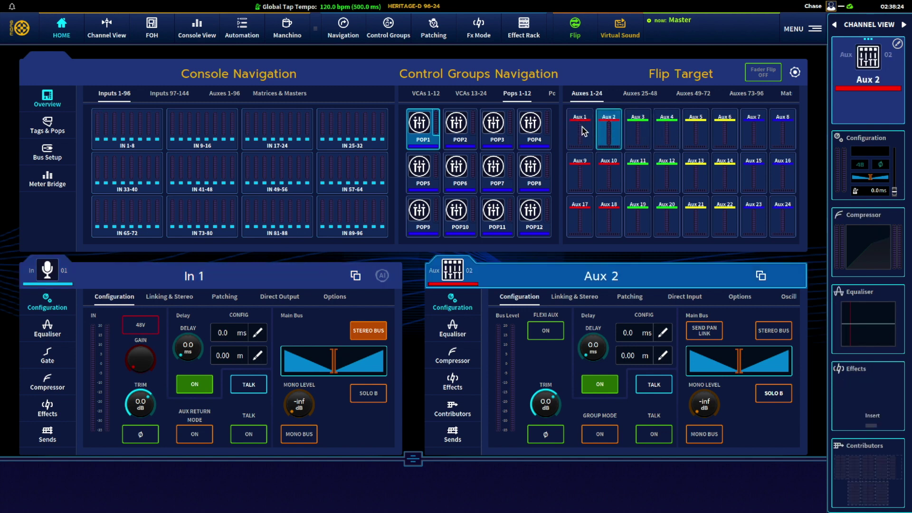
pyautogui.click(580, 128)
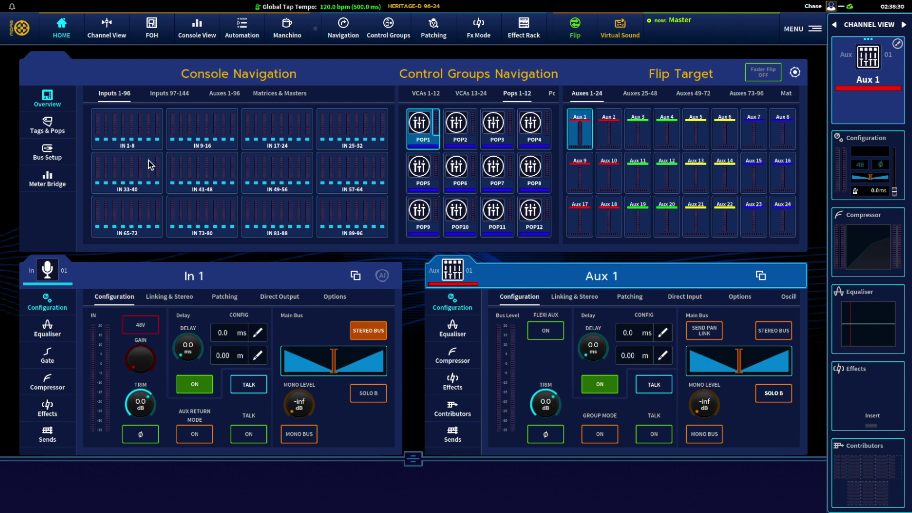
pyautogui.click(139, 147)
# - Show In 1 in Channel View, view its Tags & Pops, then return to the overview with IN 1-8
pyautogui.click(35, 485)
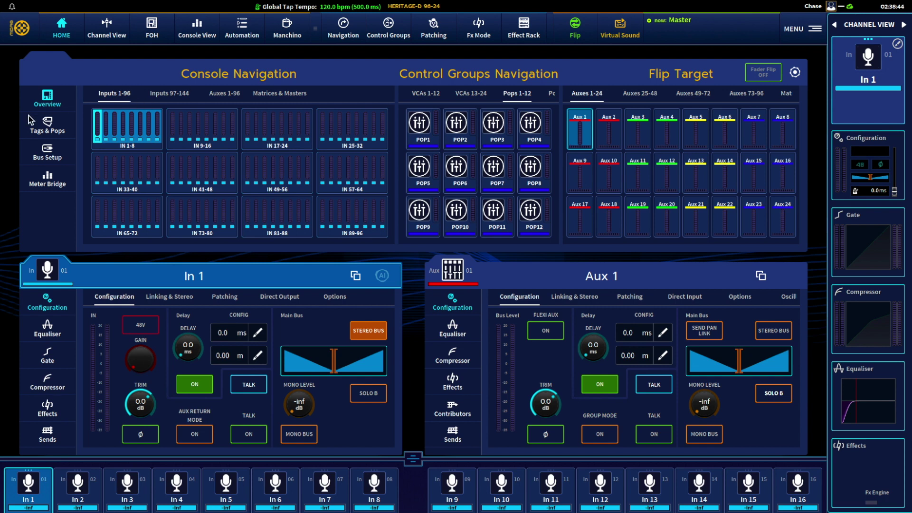
pyautogui.click(45, 127)
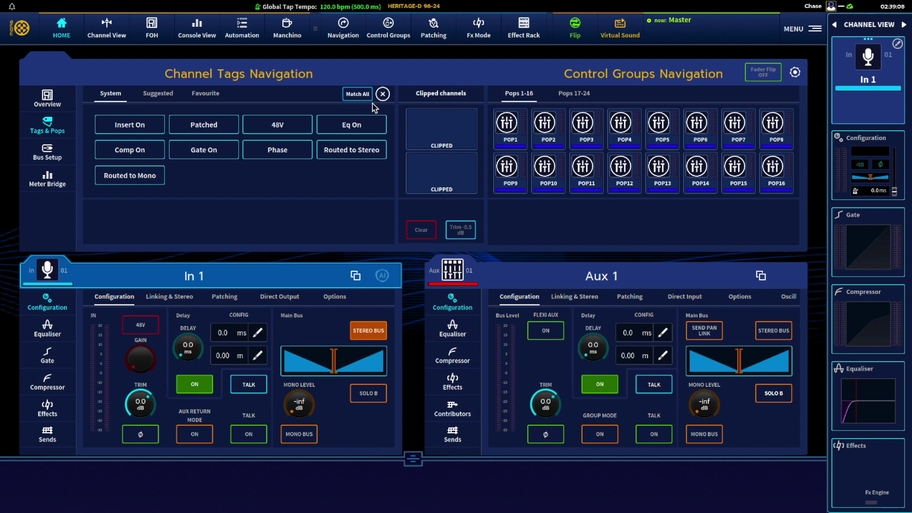
pyautogui.click(59, 105)
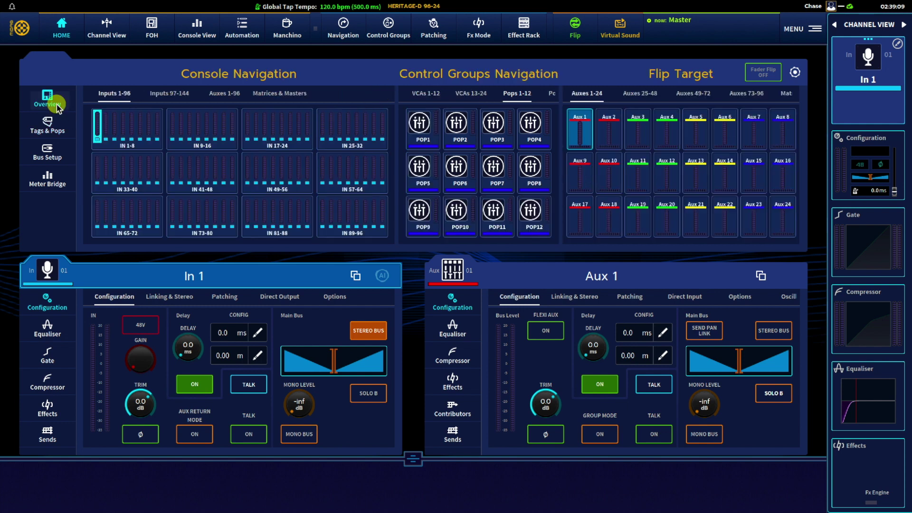
pyautogui.click(122, 133)
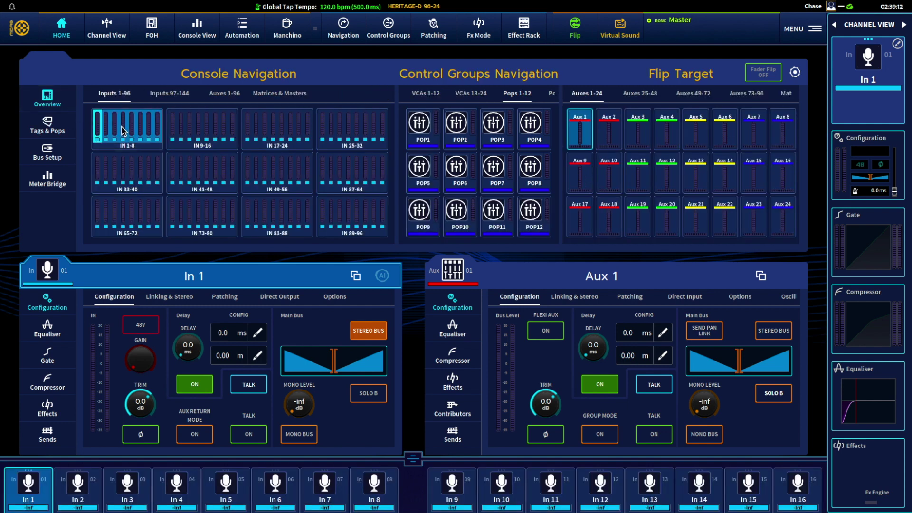
# - Open Outputs Management for the buses and select Aux 1 in Channel View
pyautogui.click(47, 157)
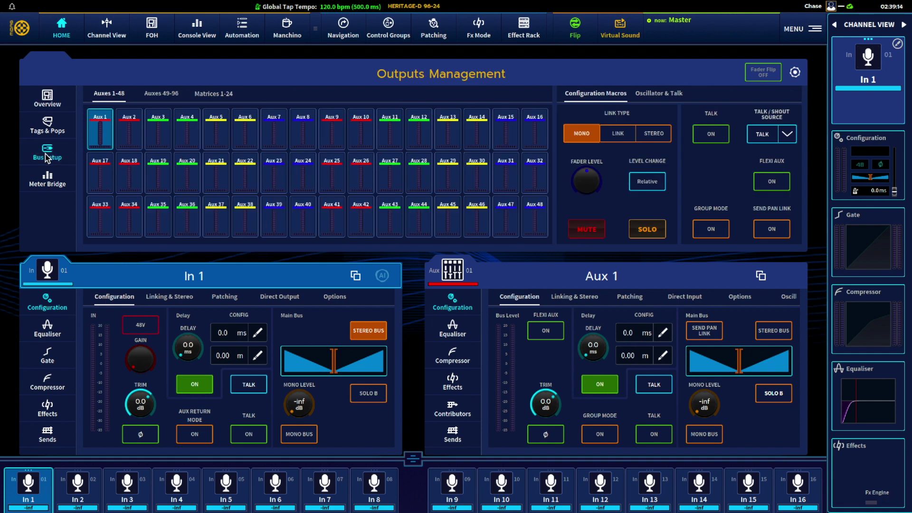
pyautogui.click(110, 116)
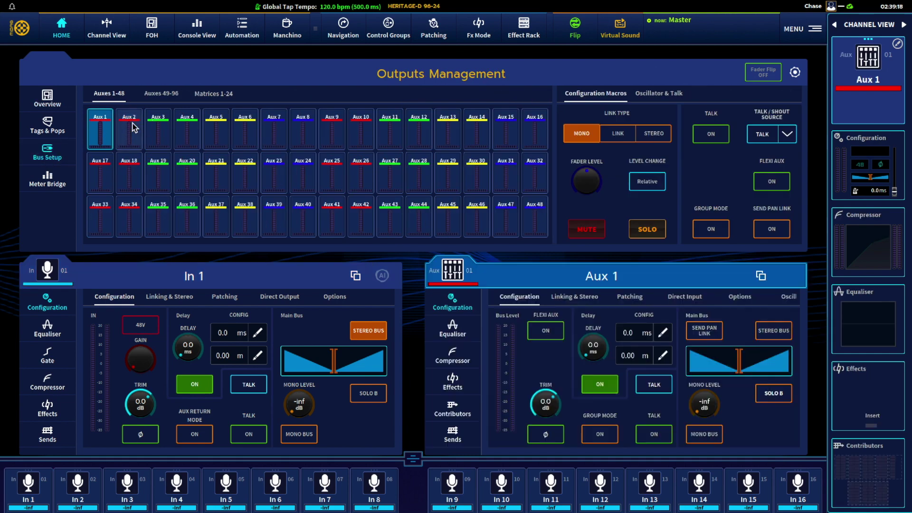
pyautogui.click(111, 127)
pyautogui.click(110, 128)
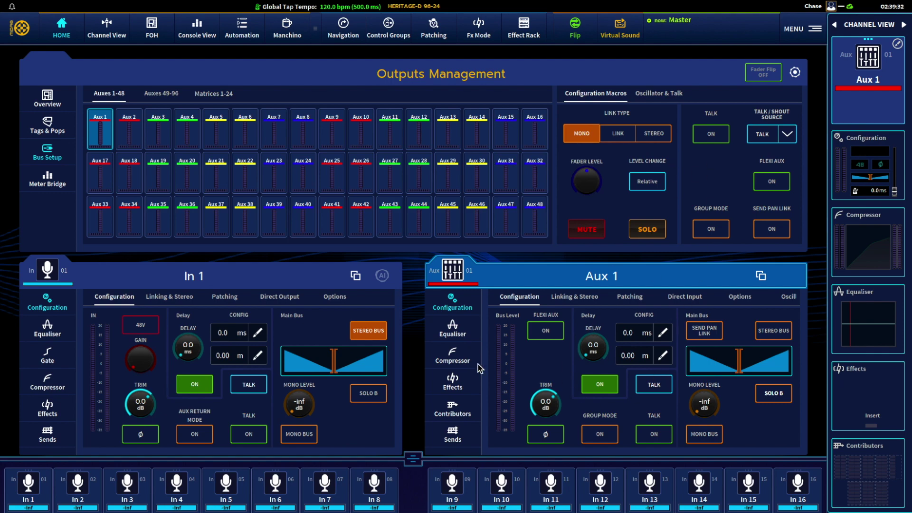
# - Expand the fader bank into full strips, then restore the In 1 and Aux 1 panels
pyautogui.moveTo(413, 458); pyautogui.dragTo(421, 231)
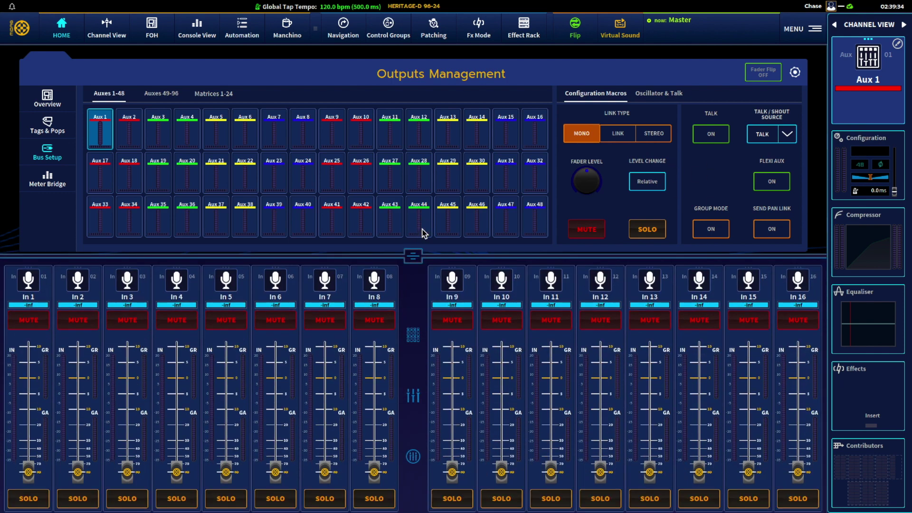
pyautogui.click(413, 389)
pyautogui.click(413, 257)
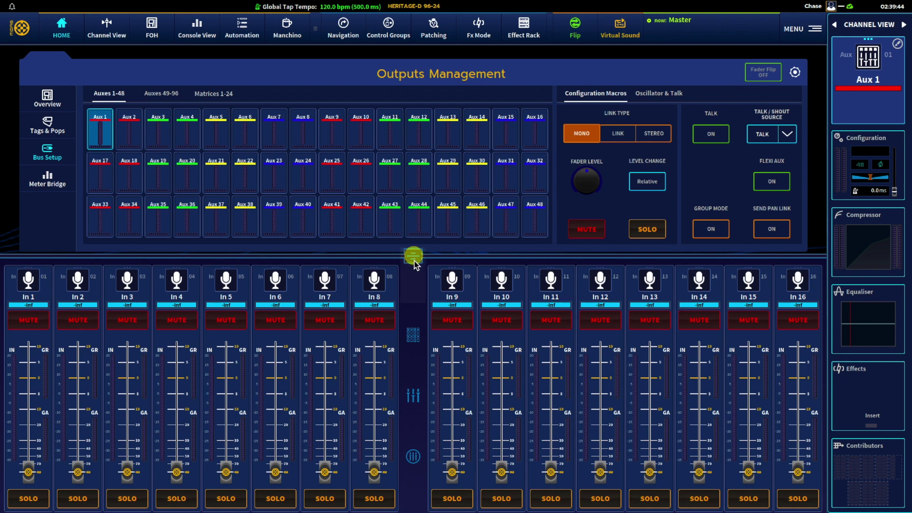
# - Browse the meter bridge's input, VCA 13–24, POP 1–12 and VCA 1–12 banks, then reselect In 1 on the overview
pyautogui.click(52, 180)
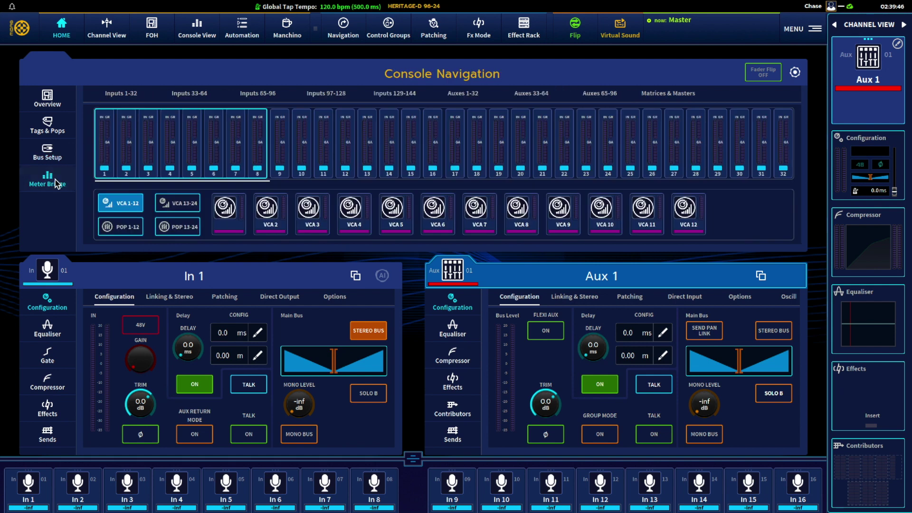
pyautogui.click(425, 132)
pyautogui.click(458, 137)
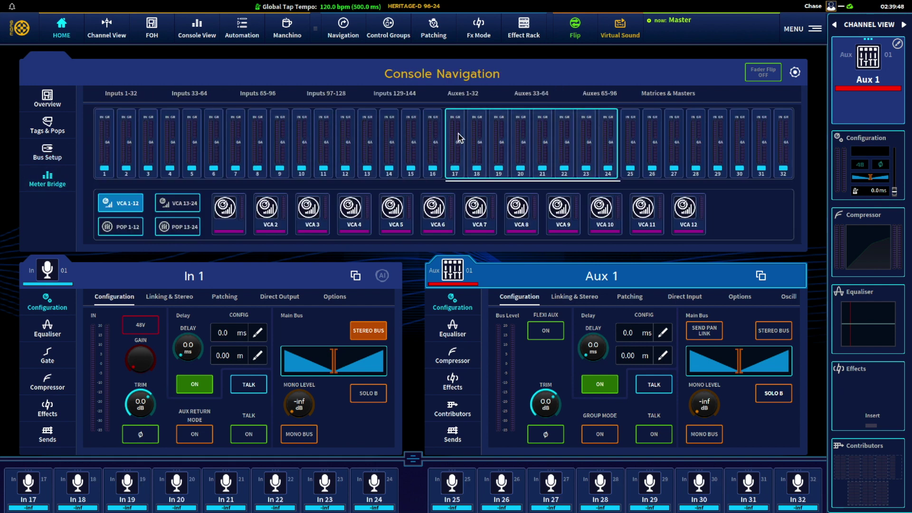
pyautogui.click(161, 148)
pyautogui.click(182, 201)
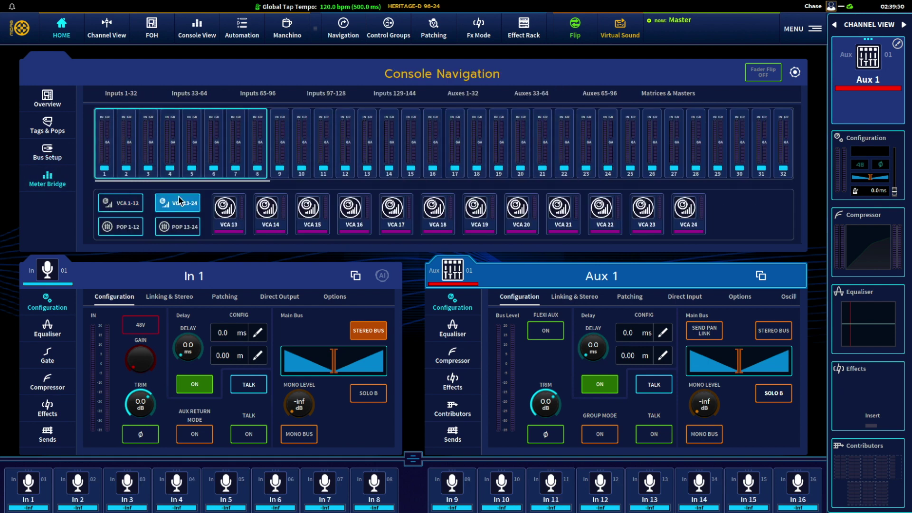
pyautogui.click(135, 224)
pyautogui.click(131, 212)
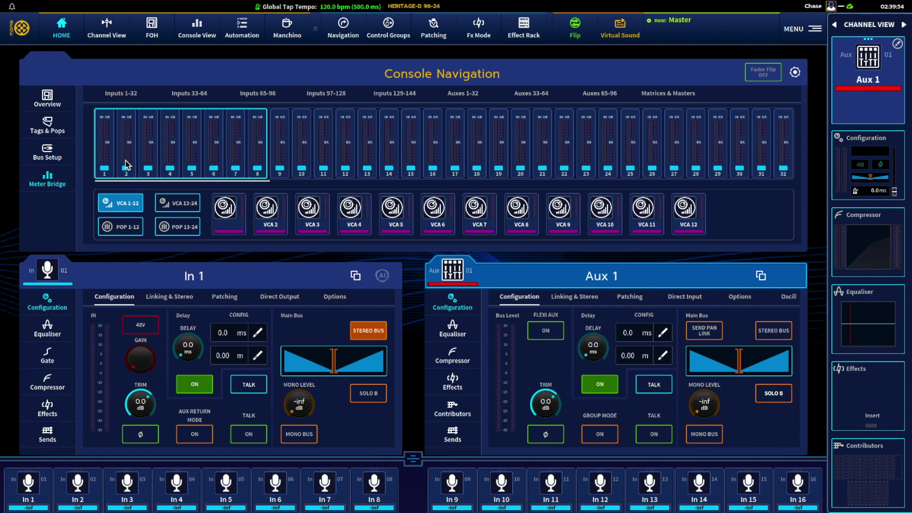
pyautogui.click(51, 106)
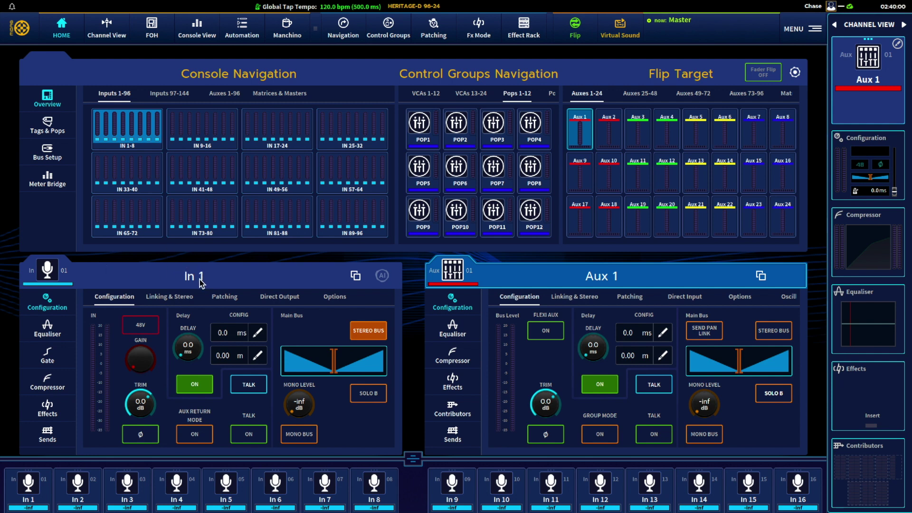
pyautogui.click(38, 487)
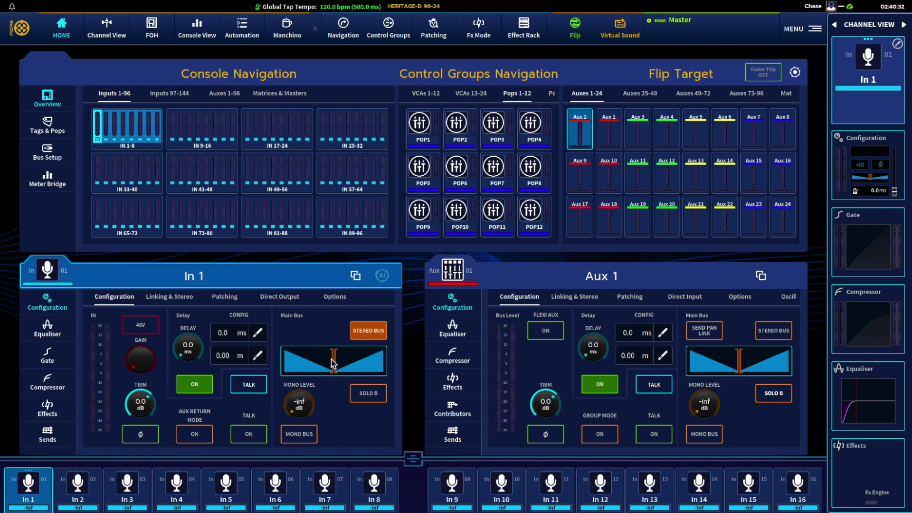
# - Pan In 1 right on the main bus, keep stereo bus routing on, and turn off Solo B
pyautogui.moveTo(333, 364)
pyautogui.mouseDown()
pyautogui.moveTo(310, 362)
pyautogui.moveTo(333, 366)
pyautogui.mouseUp()
pyautogui.click(368, 336)
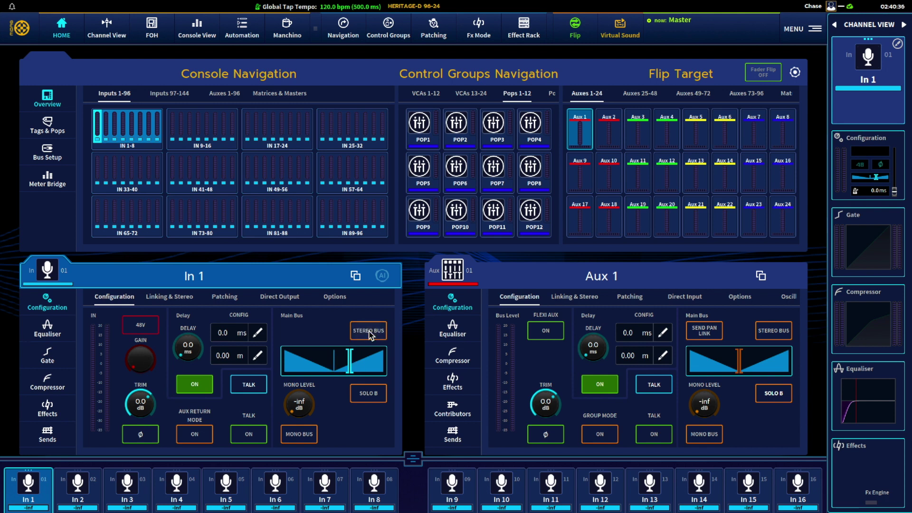
pyautogui.click(370, 336)
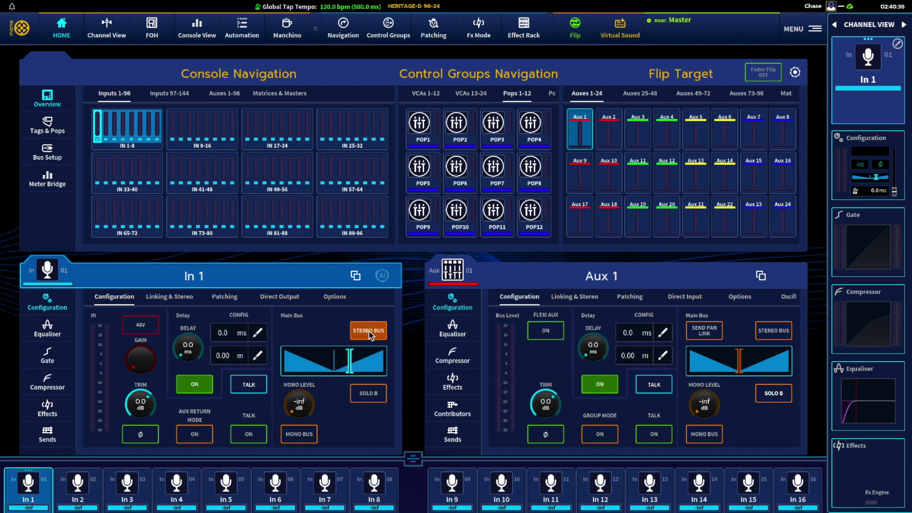
pyautogui.click(369, 399)
pyautogui.click(161, 299)
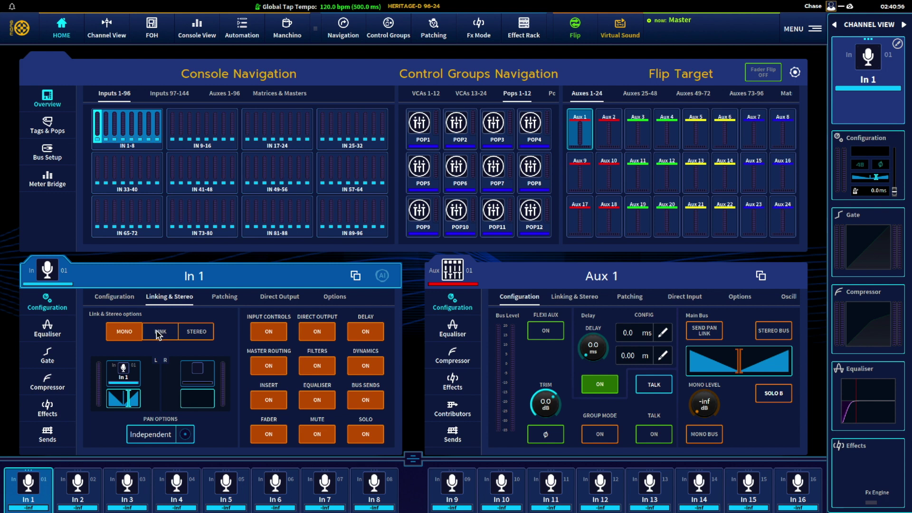
# - Pair In 1 and In 2 as stereo, pan to 76 Left, then link them instead
pyautogui.click(80, 488)
pyautogui.click(41, 485)
pyautogui.click(70, 488)
pyautogui.click(47, 486)
pyautogui.click(194, 332)
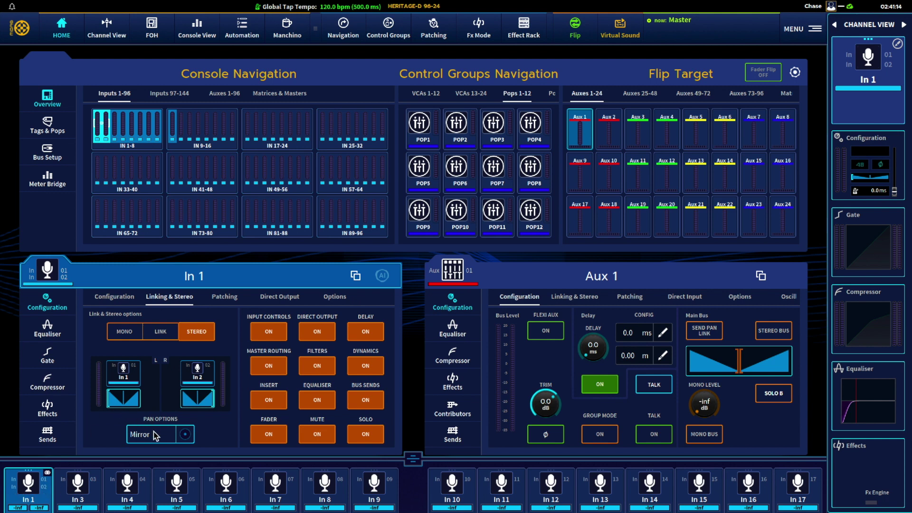
pyautogui.click(121, 403)
pyautogui.moveTo(120, 403); pyautogui.dragTo(48, 418)
pyautogui.click(159, 332)
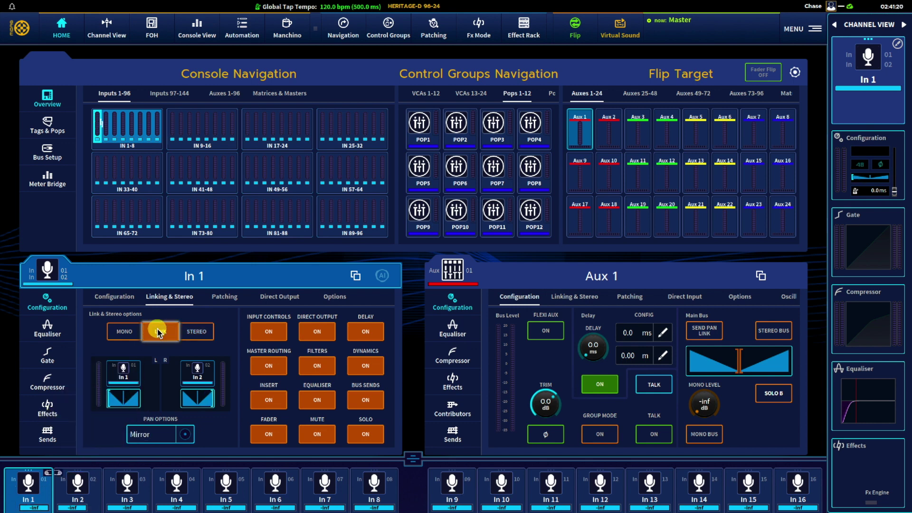
# - Make In 2 an unlinked mono channel with Independent pan set to 42 Right
pyautogui.click(67, 488)
pyautogui.click(49, 492)
pyautogui.click(69, 490)
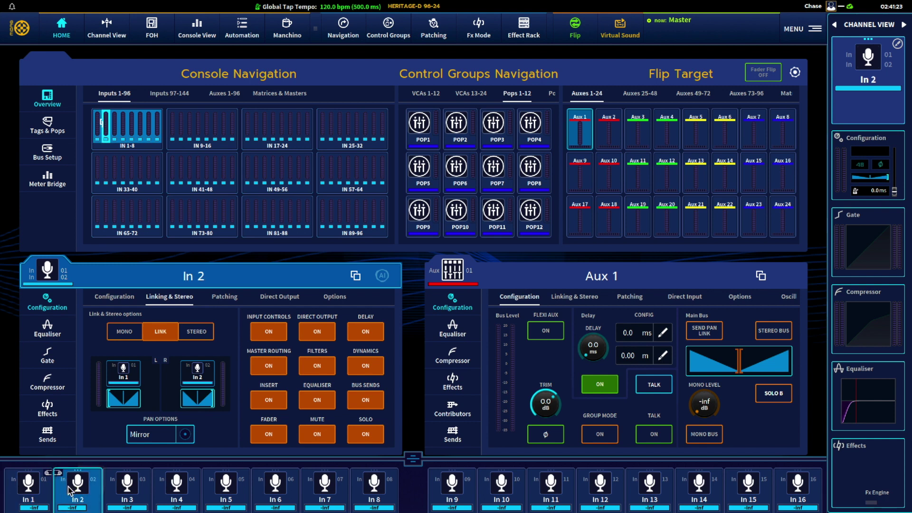
pyautogui.click(36, 492)
pyautogui.click(44, 484)
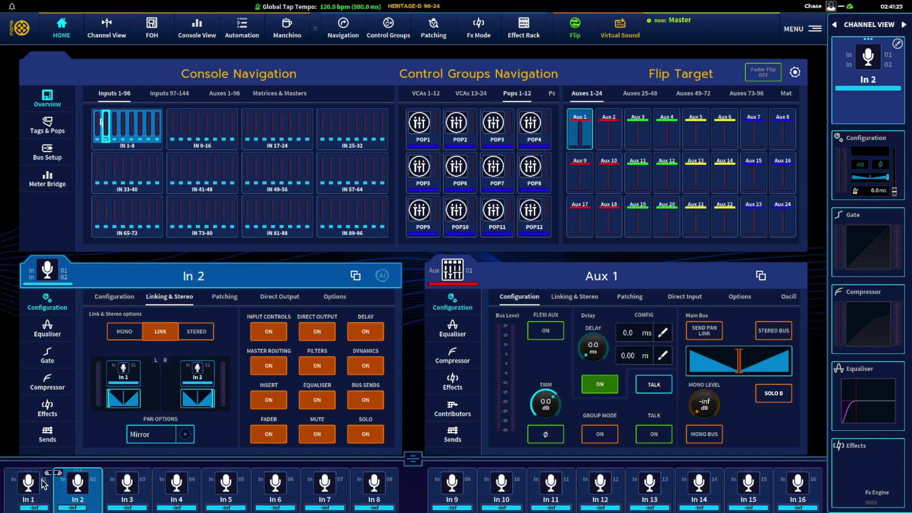
pyautogui.click(125, 335)
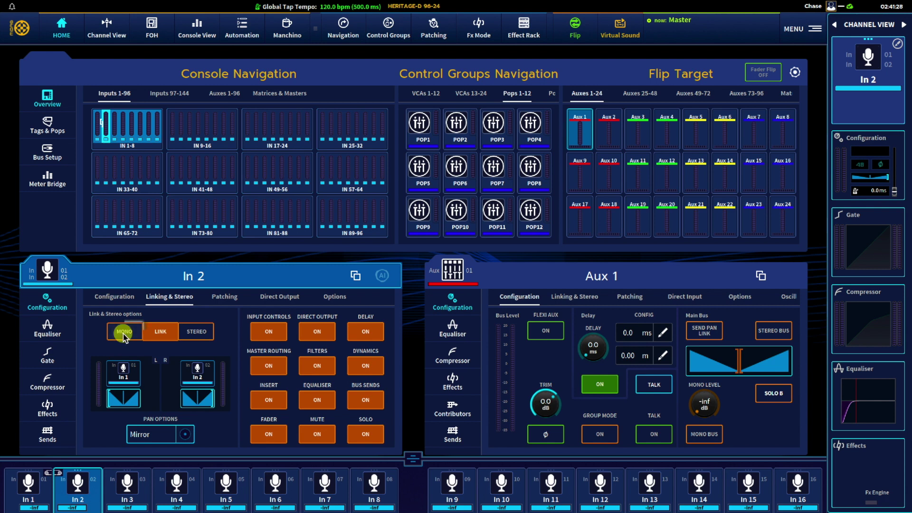
pyautogui.click(147, 435)
pyautogui.moveTo(132, 393); pyautogui.dragTo(79, 419)
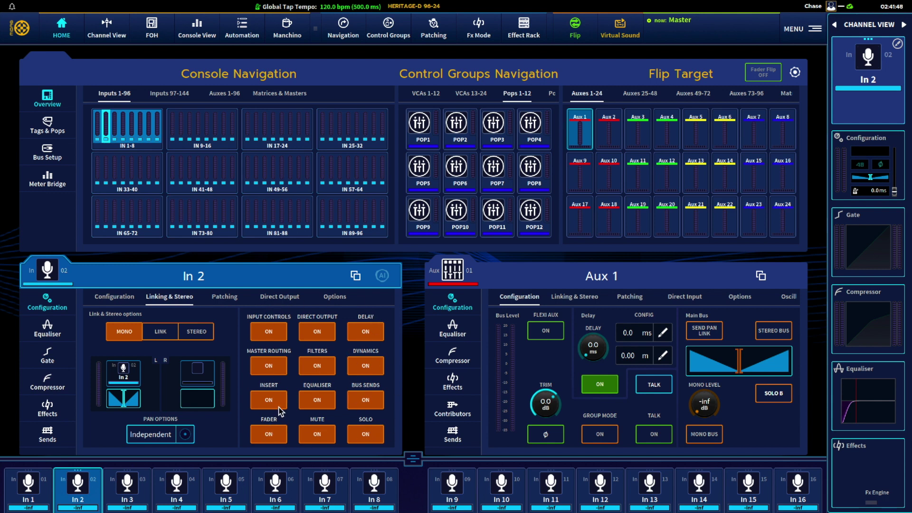
pyautogui.click(227, 299)
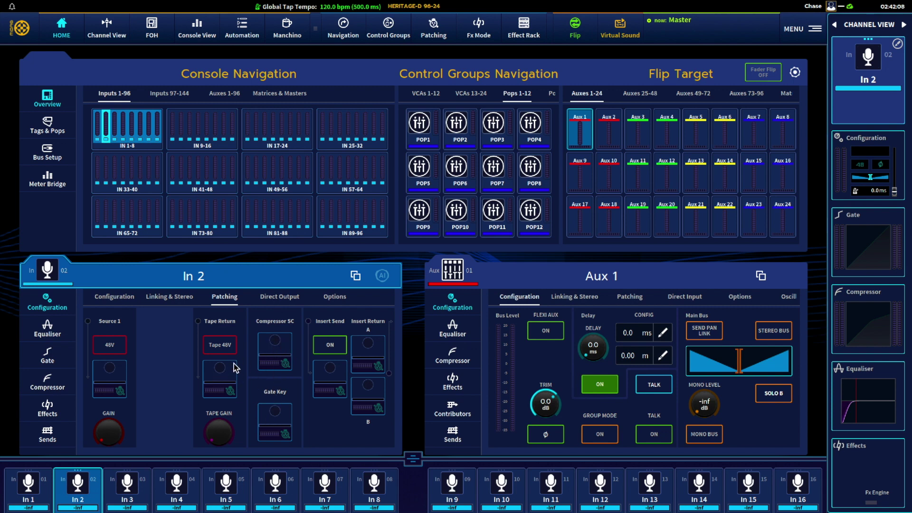
# - Try In 2's direct output pick-off at Processing and Fader, returning to Input with output muted
pyautogui.click(278, 297)
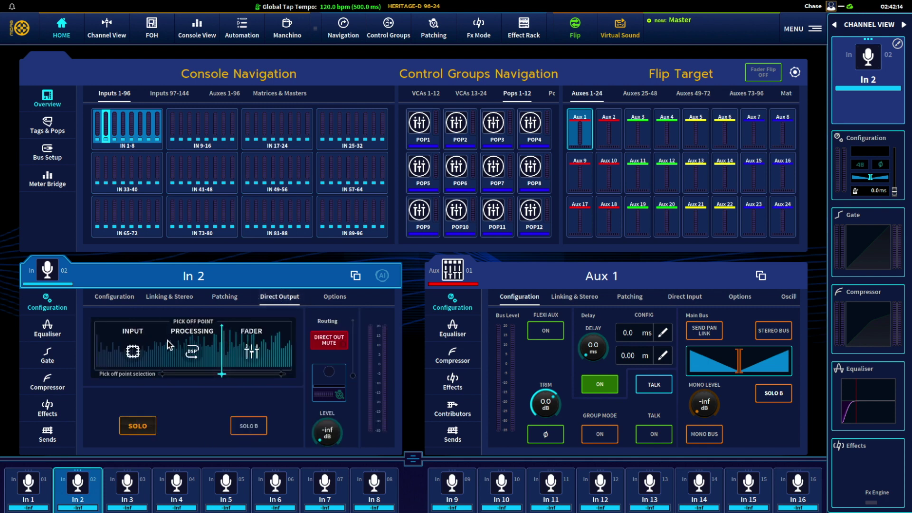
pyautogui.click(226, 345)
pyautogui.click(279, 348)
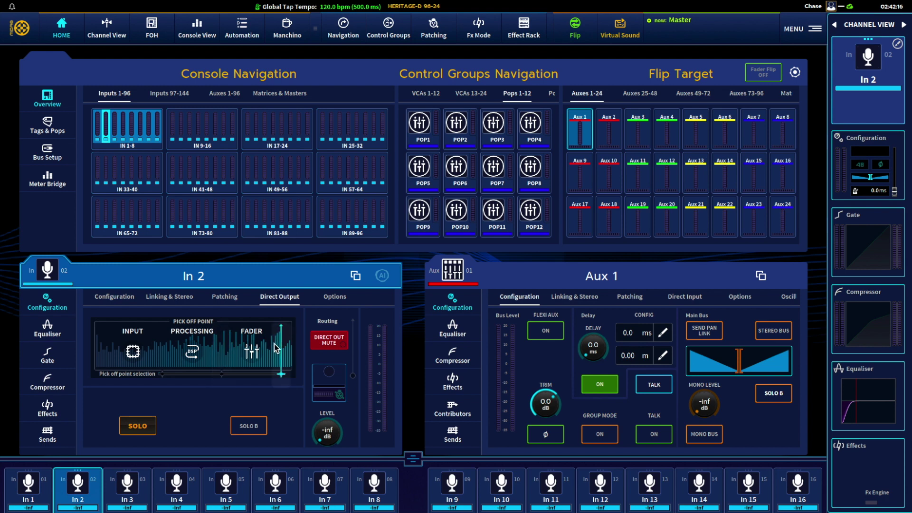
pyautogui.click(161, 350)
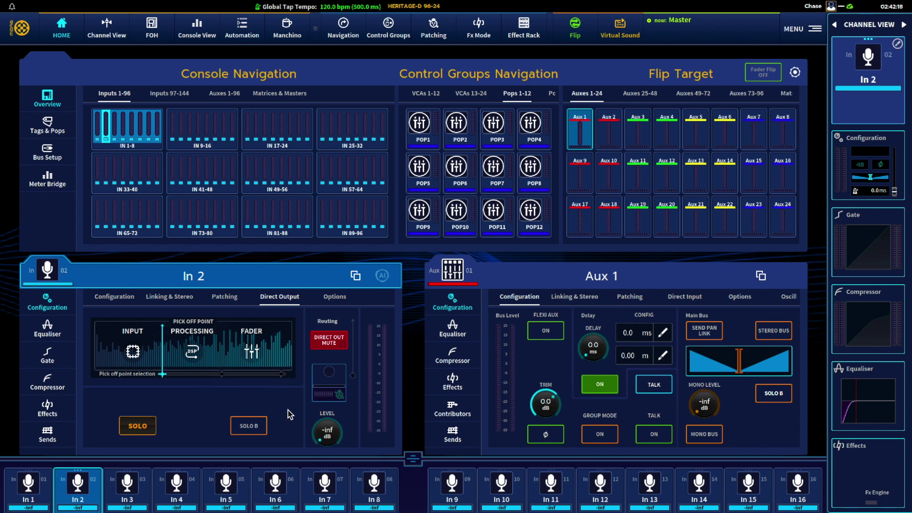
pyautogui.click(330, 341)
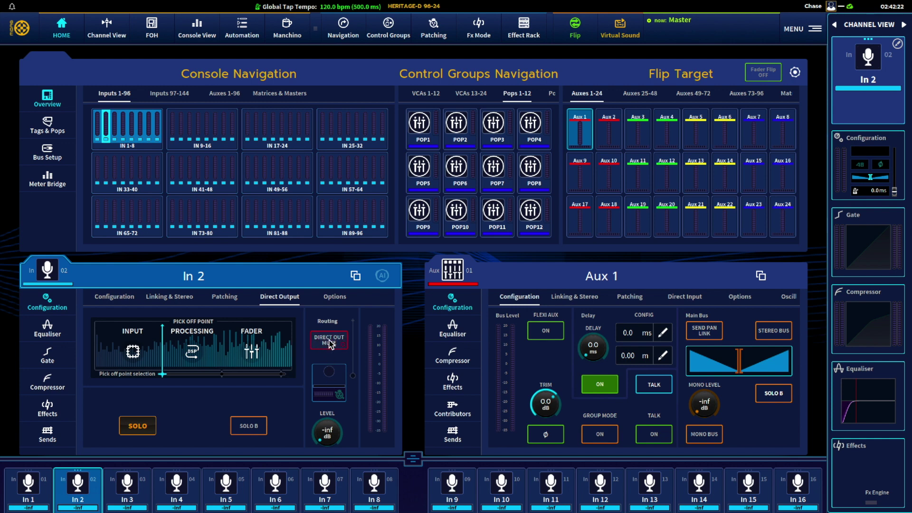
pyautogui.click(330, 341)
# - Move In 2's EQ ahead in the processing order: Gain, EQ, Insert, Dyn, Fader
pyautogui.click(336, 297)
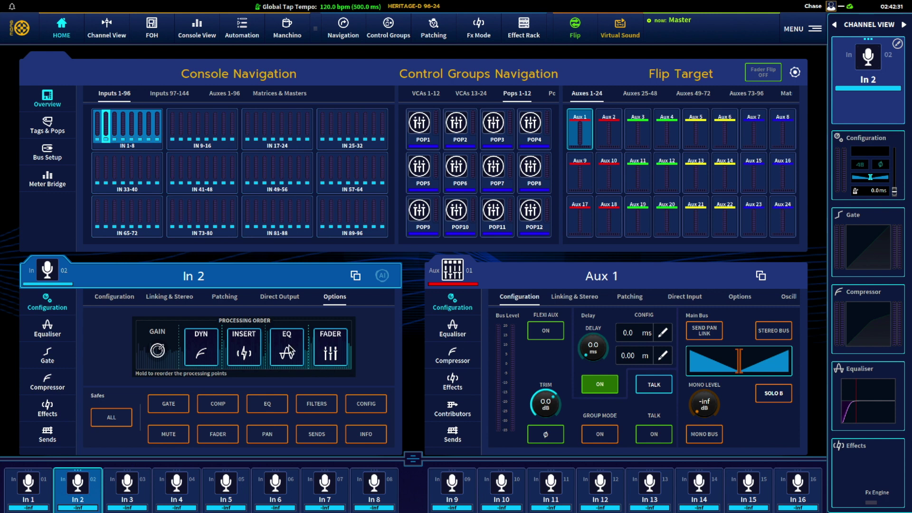
pyautogui.moveTo(288, 352)
pyautogui.mouseDown()
pyautogui.moveTo(204, 346)
pyautogui.moveTo(296, 350)
pyautogui.mouseUp()
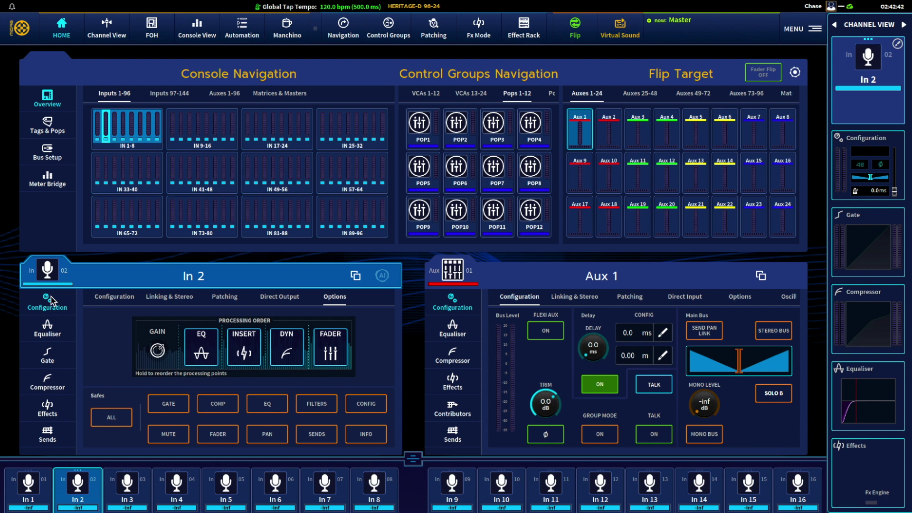
pyautogui.click(116, 297)
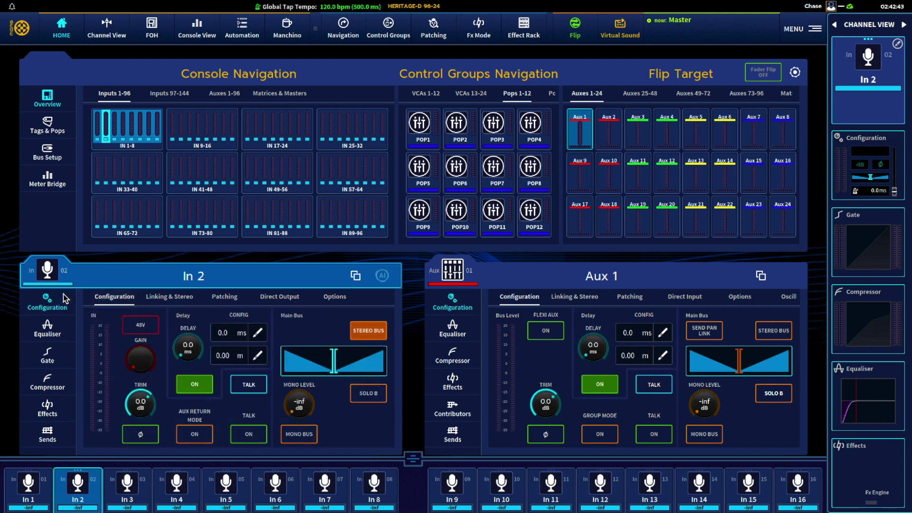
# - Open In 2's Equaliser, nudge the 100 Hz Bass band, and select the 400 Hz Lo Mid band
pyautogui.click(50, 335)
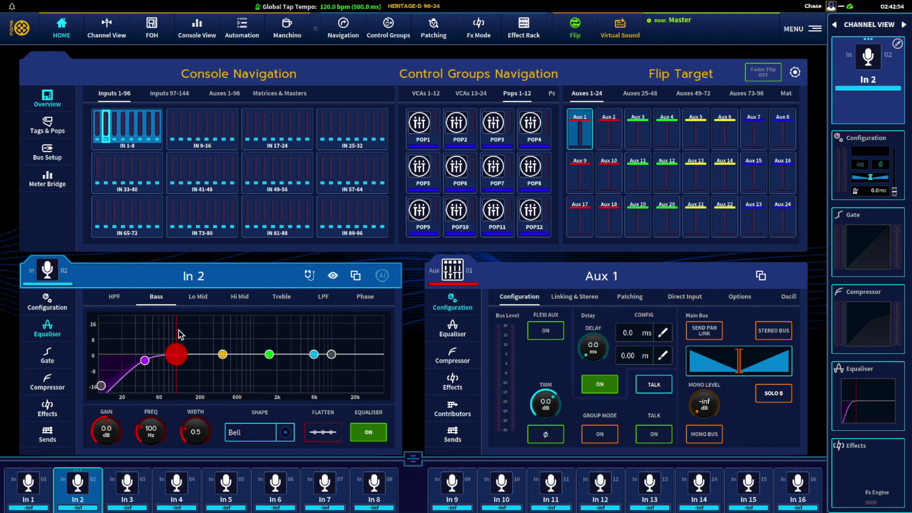
pyautogui.moveTo(178, 361)
pyautogui.mouseDown()
pyautogui.moveTo(178, 335)
pyautogui.moveTo(177, 373)
pyautogui.moveTo(178, 351)
pyautogui.mouseUp()
pyautogui.click(227, 356)
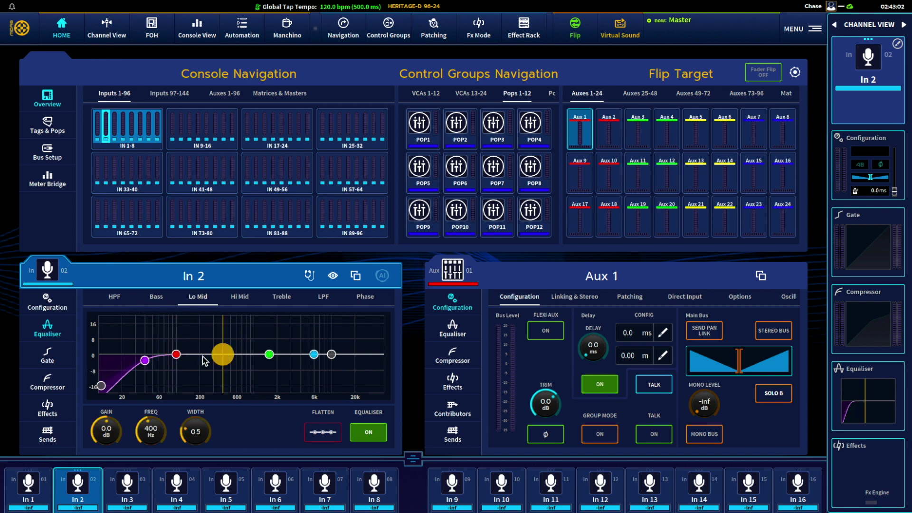
# - Switch on In 2's gate, raise its threshold slightly, and set the mode to Ducker
pyautogui.click(48, 353)
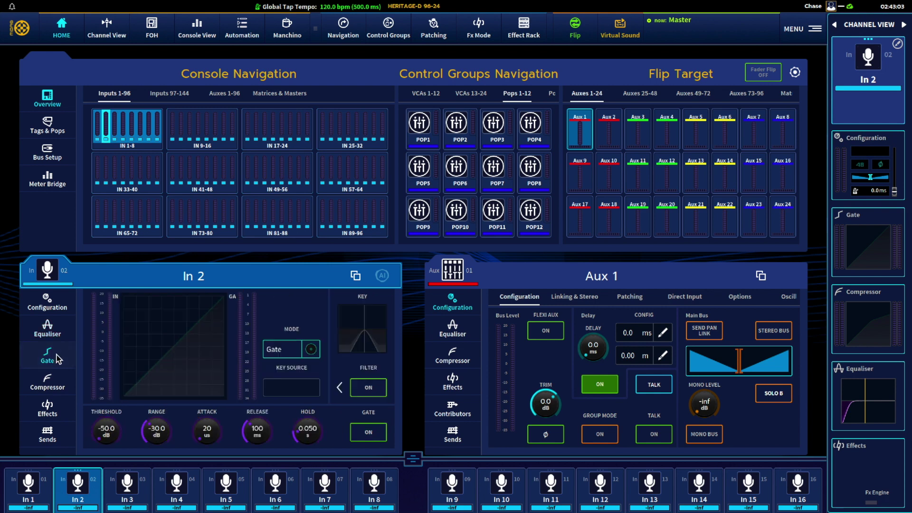
pyautogui.click(361, 432)
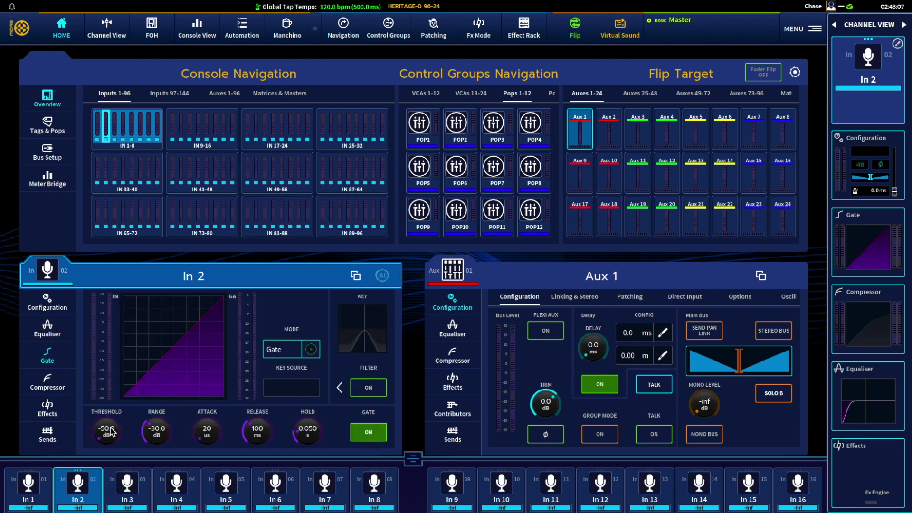
pyautogui.moveTo(106, 429)
pyautogui.mouseDown()
pyautogui.moveTo(105, 351)
pyautogui.moveTo(187, 338)
pyautogui.moveTo(200, 410)
pyautogui.moveTo(148, 346)
pyautogui.moveTo(79, 375)
pyautogui.moveTo(97, 418)
pyautogui.mouseUp()
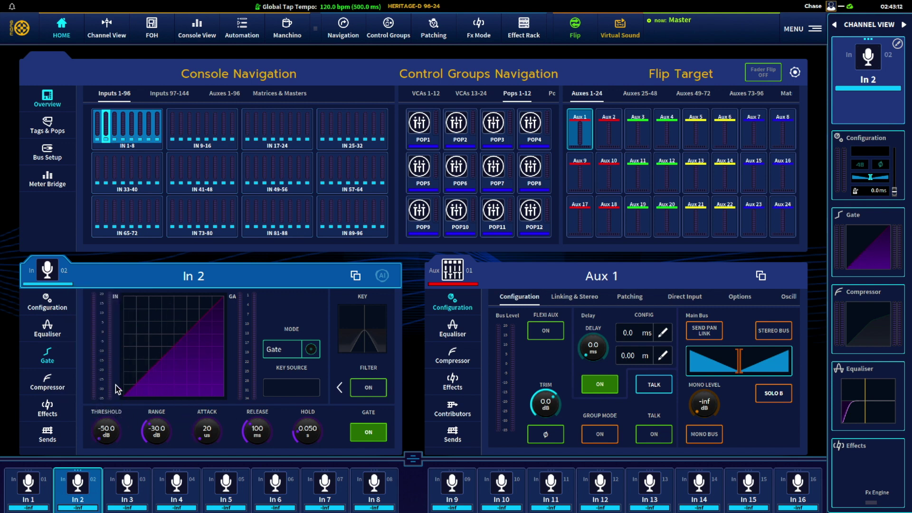
pyautogui.click(286, 352)
# - Set In 2's compressor to Corrective mode with a Soft knee, leaving the sidechain filter off
pyautogui.click(44, 383)
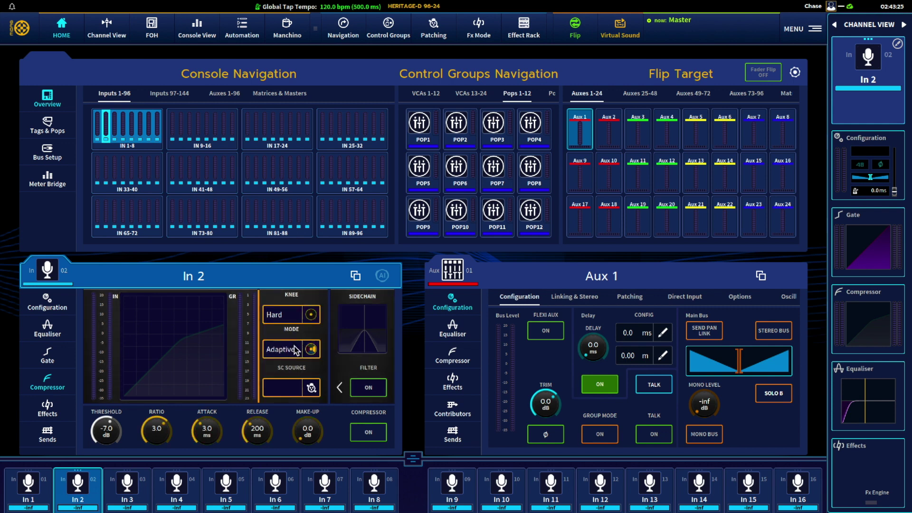
pyautogui.click(309, 351)
pyautogui.click(309, 351)
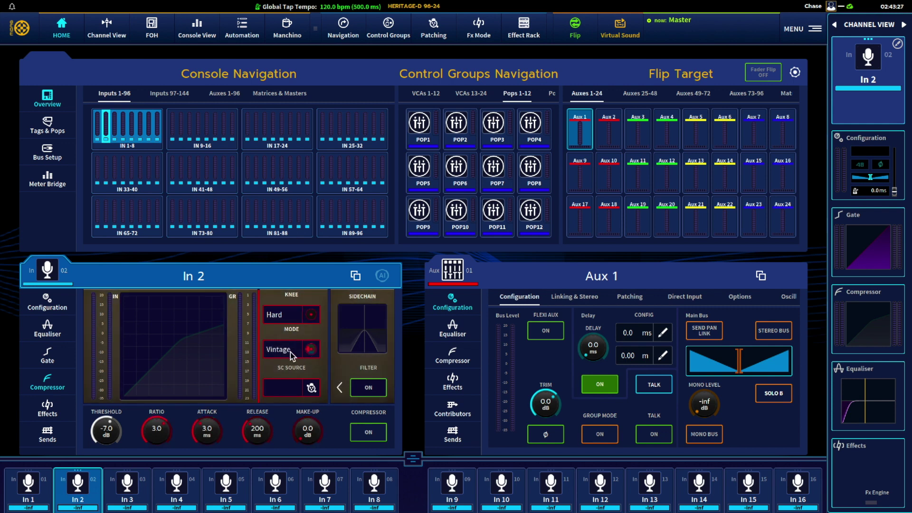
pyautogui.click(298, 351)
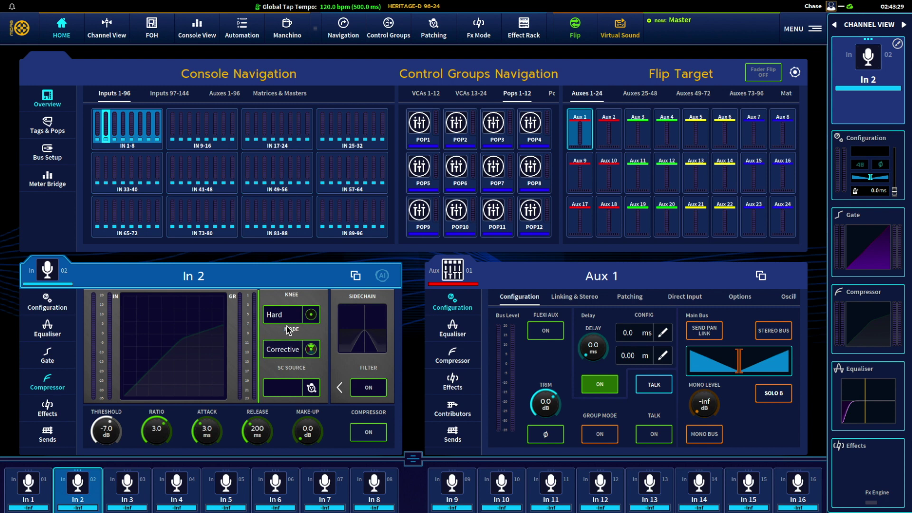
pyautogui.click(278, 317)
pyautogui.click(287, 316)
pyautogui.click(369, 388)
pyautogui.moveTo(364, 343); pyautogui.dragTo(363, 315)
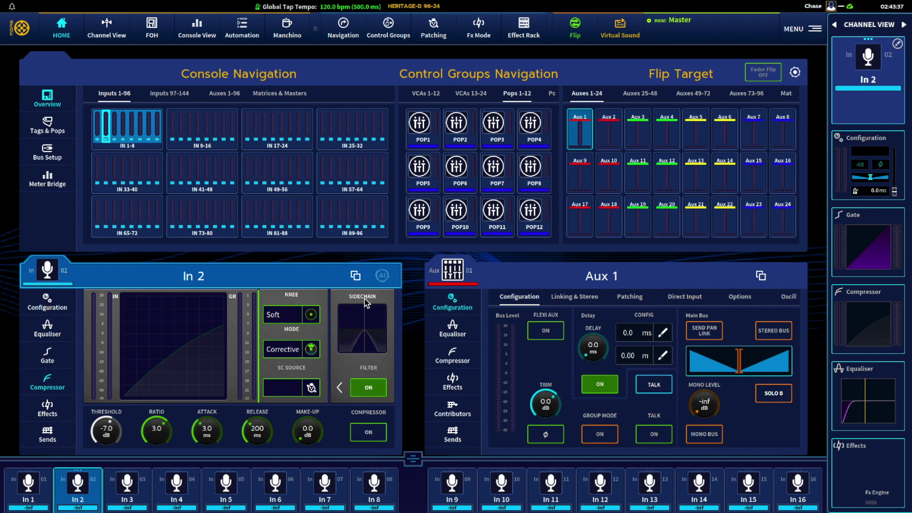
pyautogui.click(362, 386)
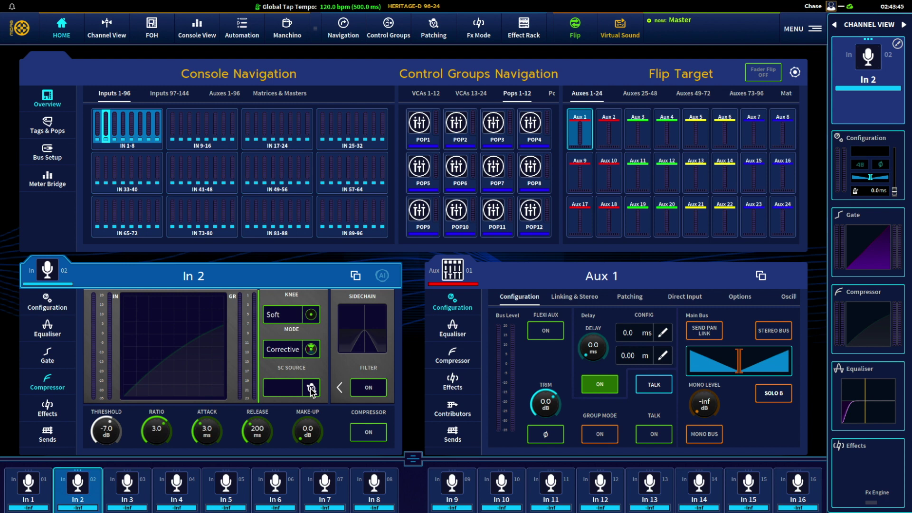
pyautogui.click(47, 408)
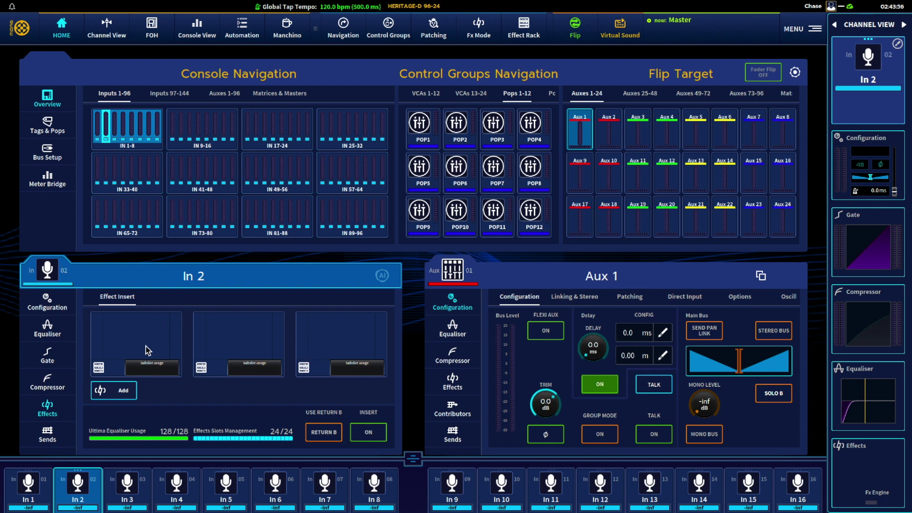
# - Insert the Wave Designer dynamics effect into In 2's FX slot 1 and close its window
pyautogui.click(120, 392)
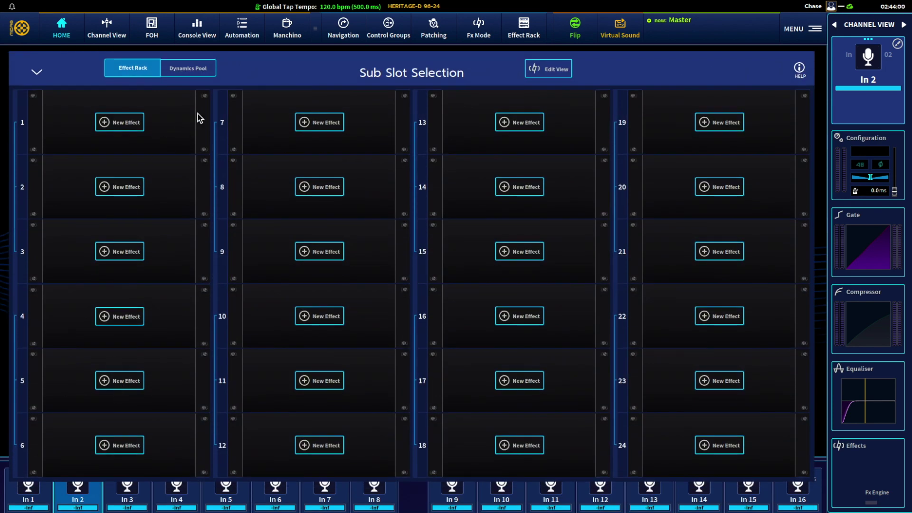
pyautogui.click(120, 126)
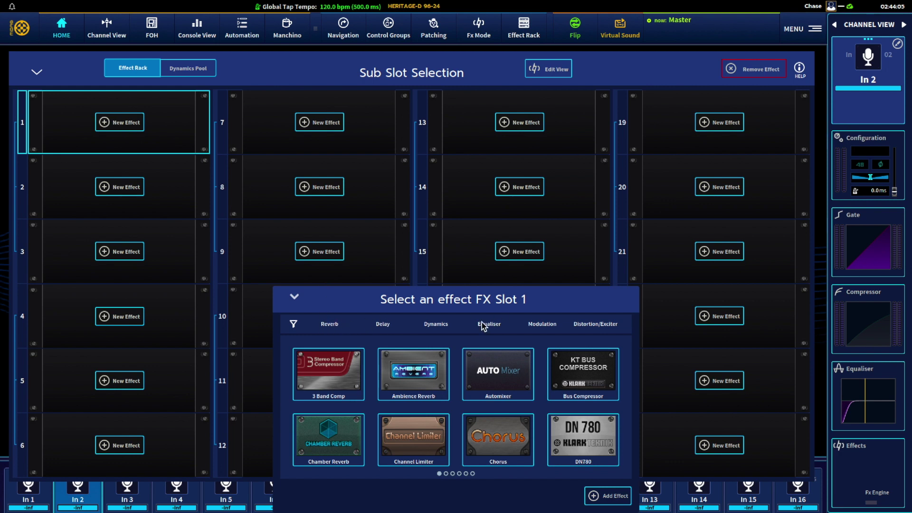
pyautogui.click(441, 326)
pyautogui.moveTo(506, 407); pyautogui.dragTo(151, 405)
pyautogui.click(573, 430)
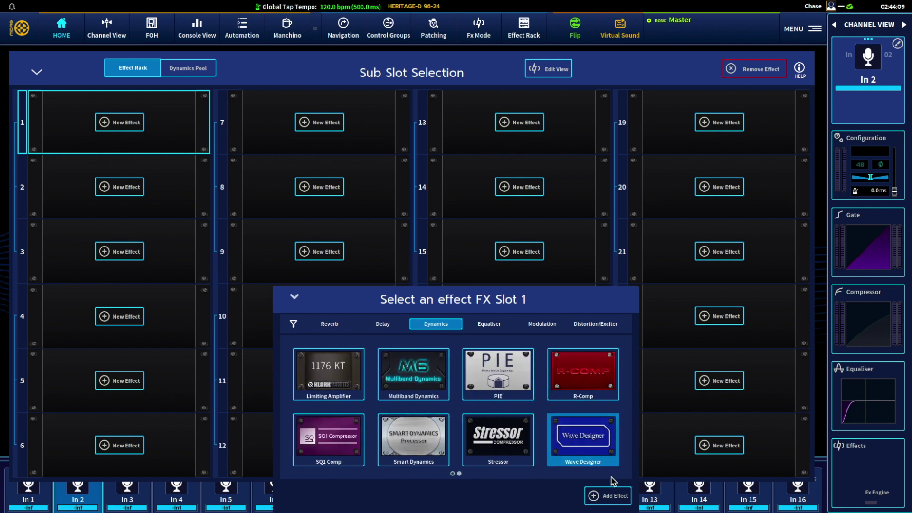
pyautogui.click(612, 495)
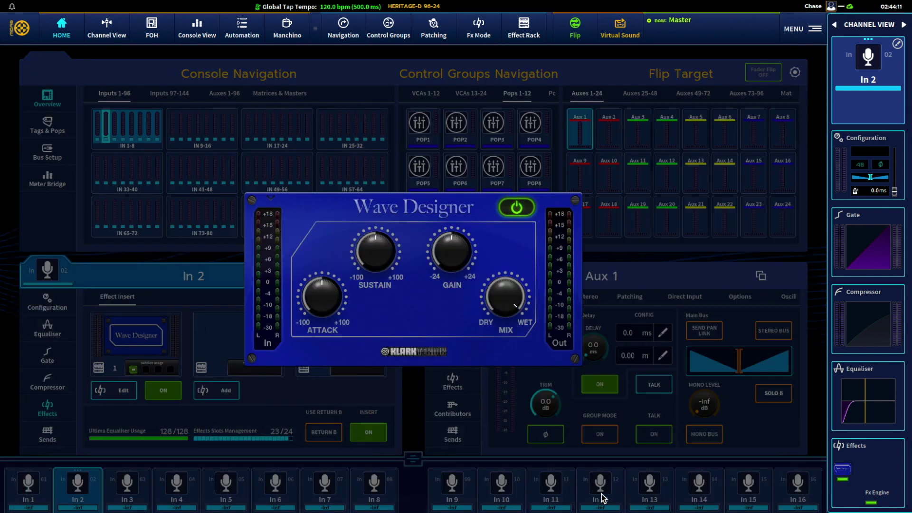
pyautogui.click(270, 198)
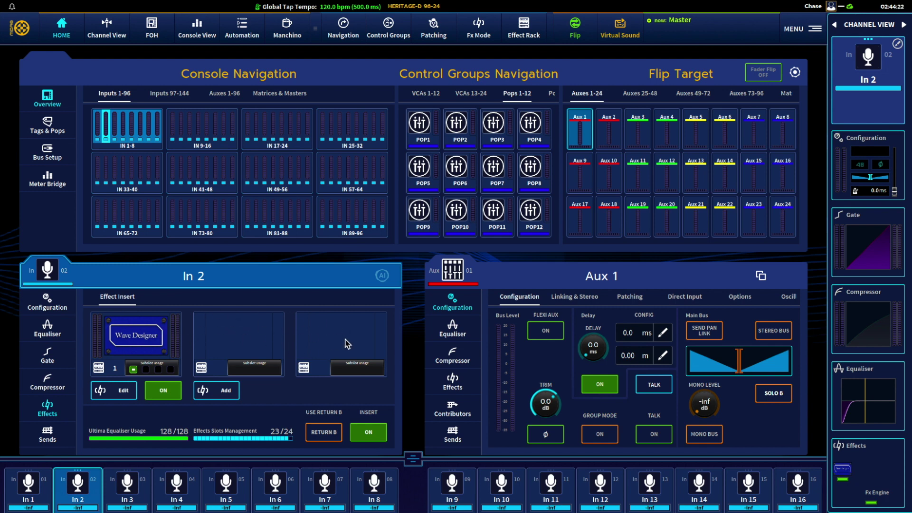
# - Reselect In 2, open its aux sends, and select the Aux 1 and Aux 2 sends
pyautogui.click(29, 488)
pyautogui.click(78, 490)
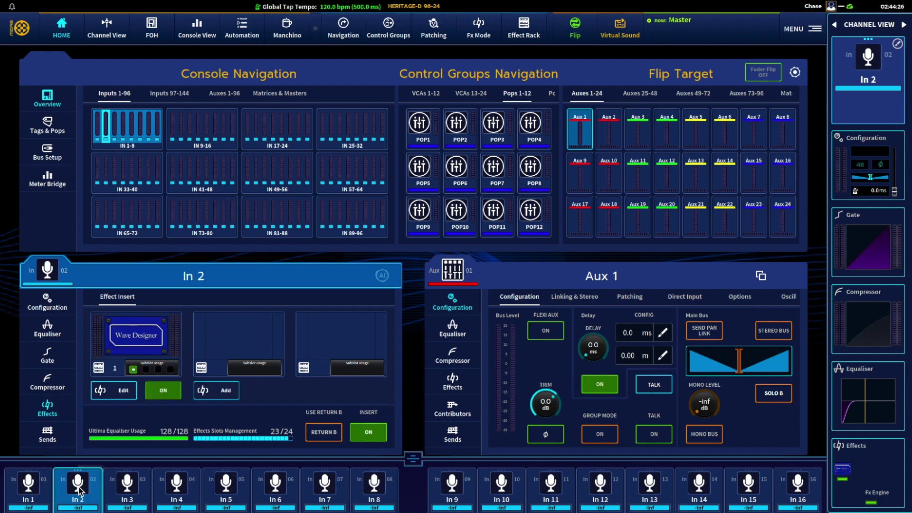
pyautogui.click(49, 431)
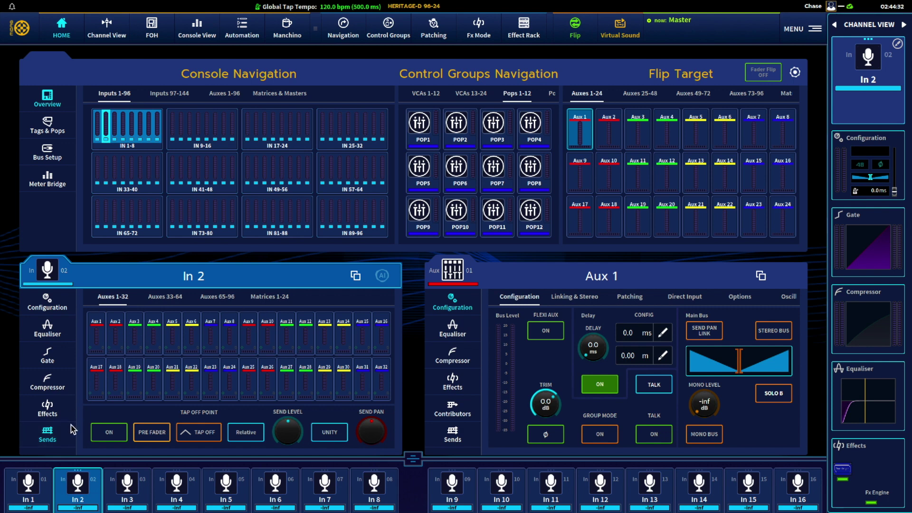
pyautogui.click(98, 337)
pyautogui.click(115, 337)
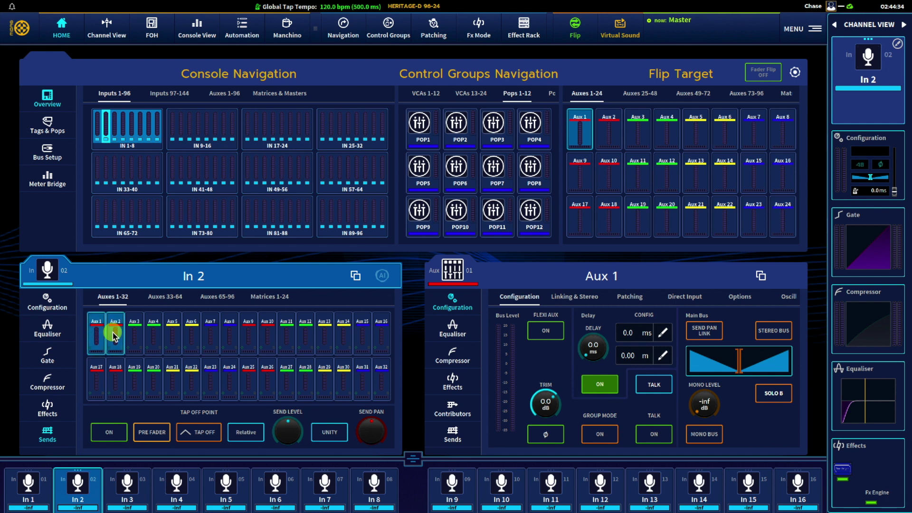
# - Adjust the selected send levels, including setting them to unity
pyautogui.click(287, 430)
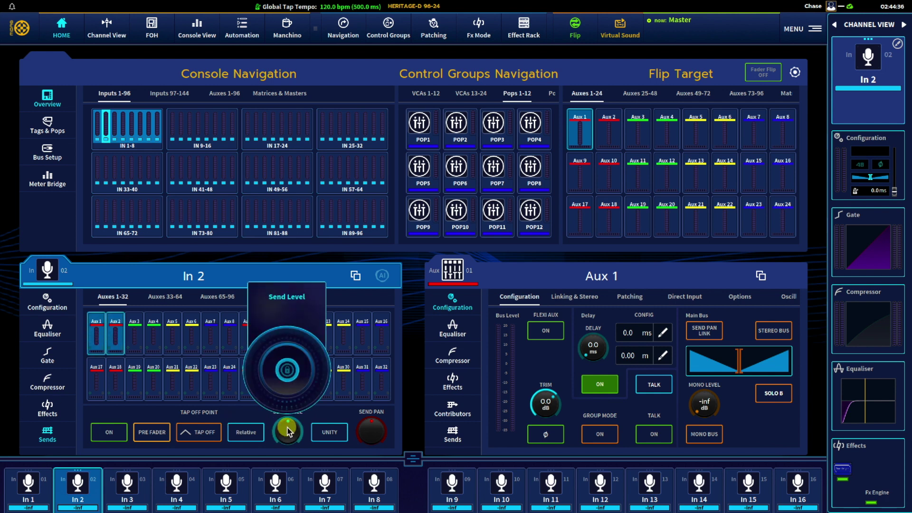
pyautogui.moveTo(245, 369)
pyautogui.mouseDown()
pyautogui.moveTo(265, 339)
pyautogui.moveTo(245, 373)
pyautogui.mouseUp()
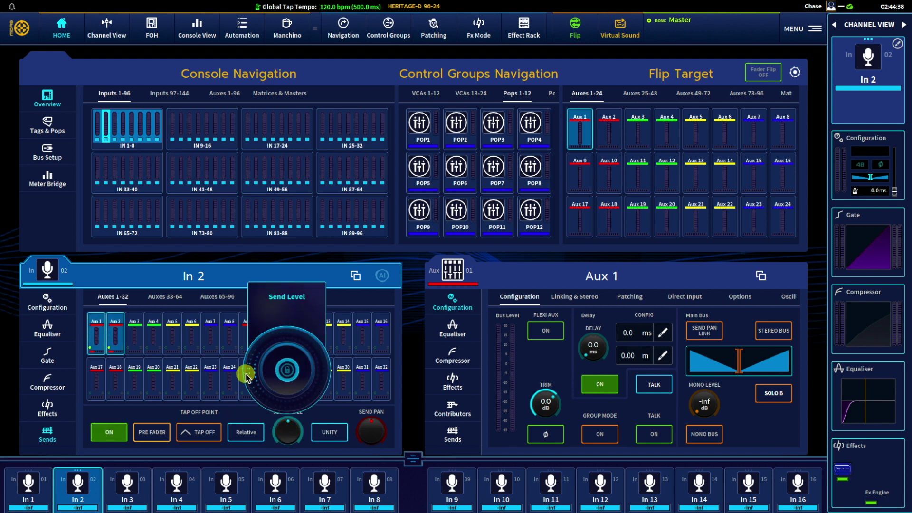
pyautogui.click(245, 373)
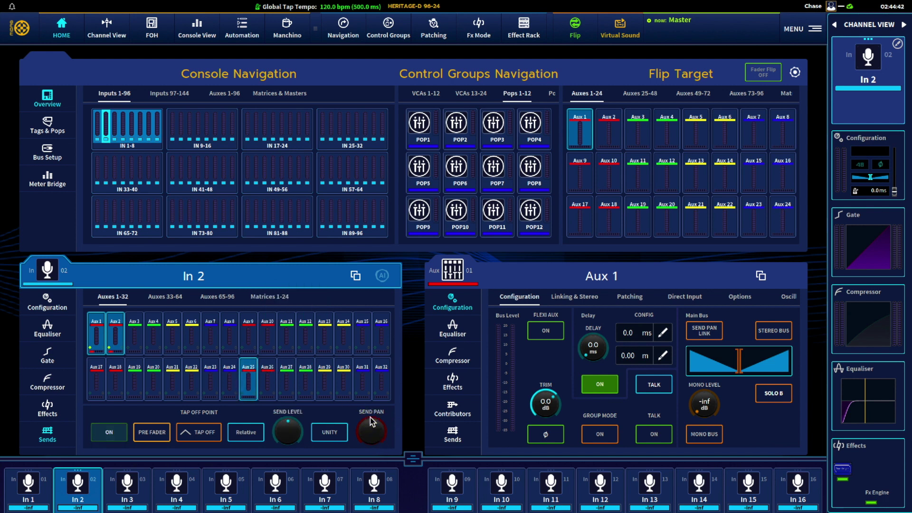
pyautogui.click(332, 433)
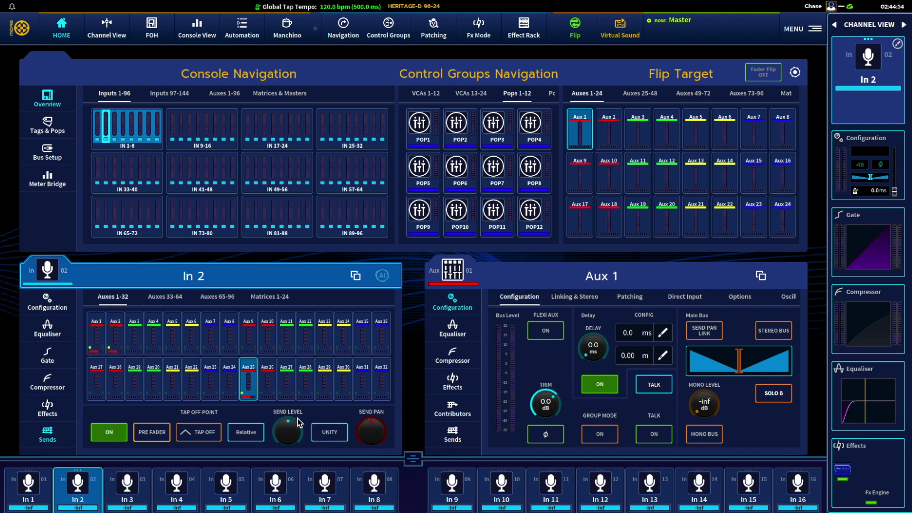
pyautogui.moveTo(300, 430); pyautogui.dragTo(250, 403)
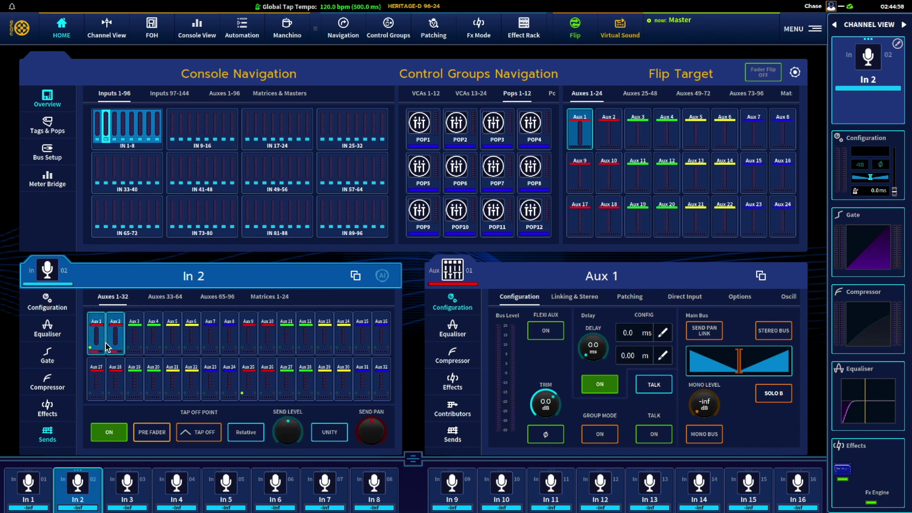
pyautogui.moveTo(292, 420); pyautogui.dragTo(338, 333)
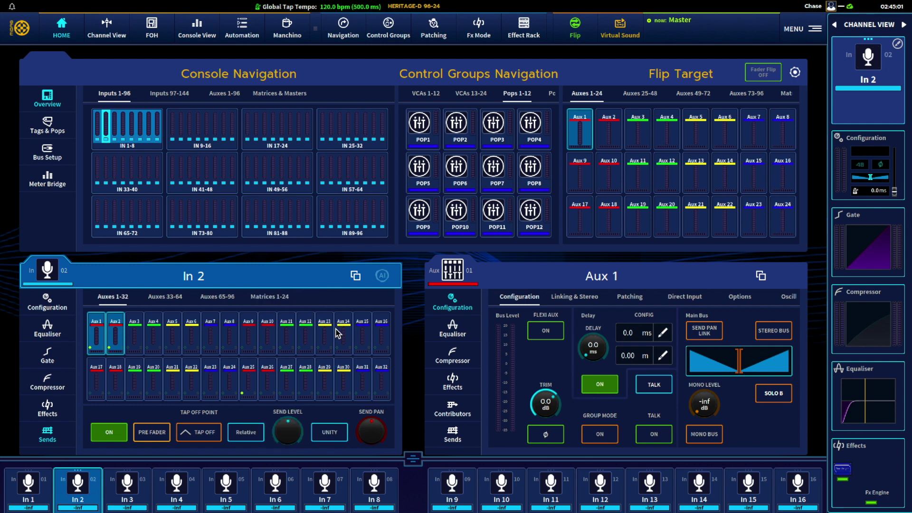
# - Review the tap-off point choices for the Aux 1/2 sends without changing them
pyautogui.click(188, 433)
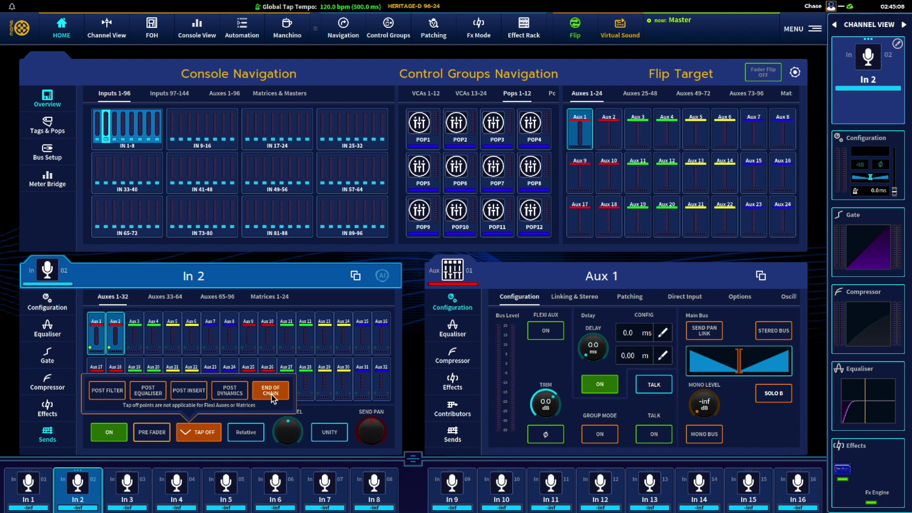
pyautogui.click(204, 433)
pyautogui.click(115, 338)
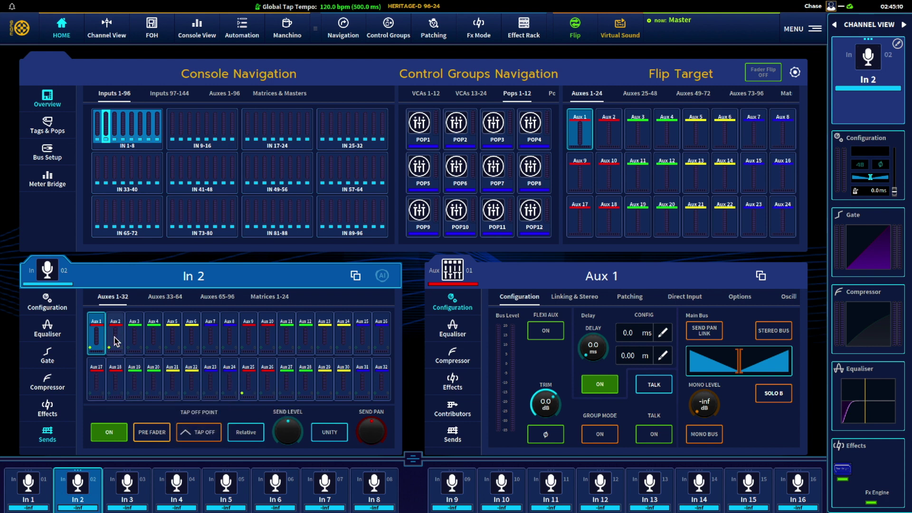
pyautogui.click(99, 338)
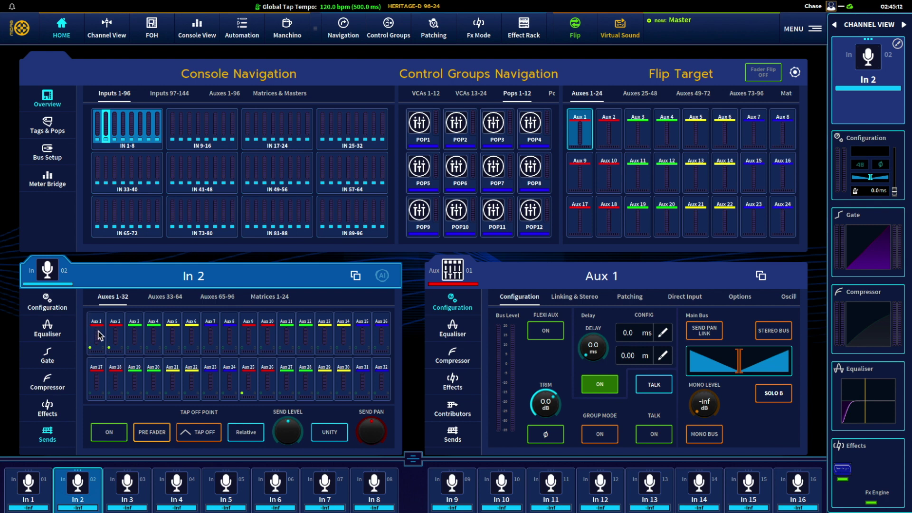
pyautogui.click(99, 339)
pyautogui.click(116, 338)
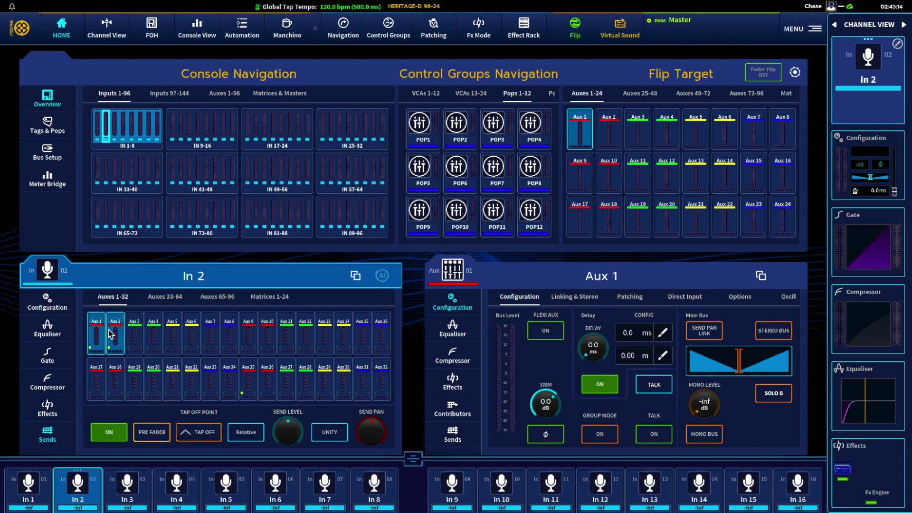
pyautogui.click(207, 433)
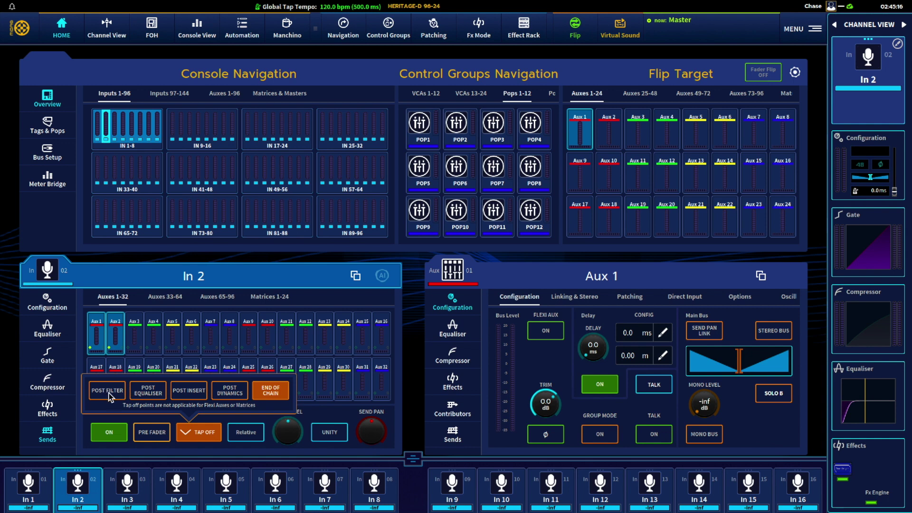
pyautogui.click(188, 432)
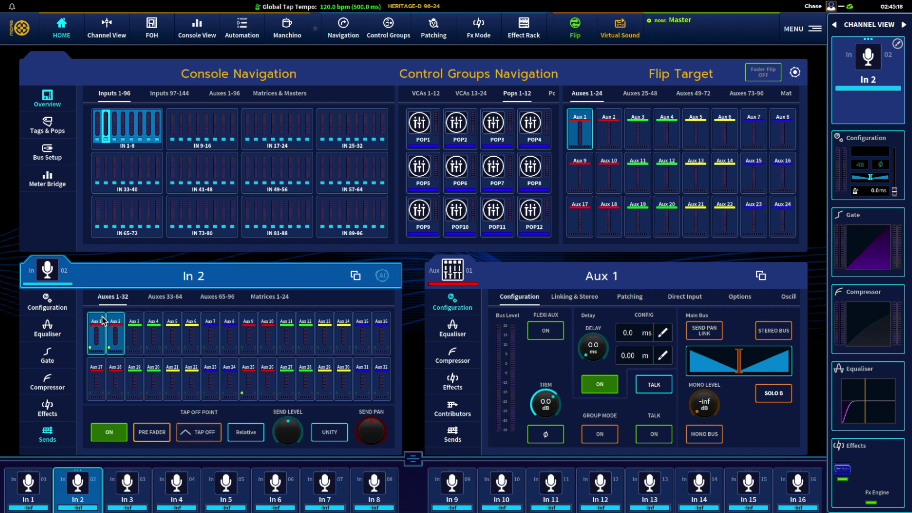
# - Review the Aux 3/4 sends' tap-off points unchanged, then show Aux 1 in Channel View
pyautogui.click(115, 337)
pyautogui.click(96, 337)
pyautogui.click(134, 335)
pyautogui.click(155, 335)
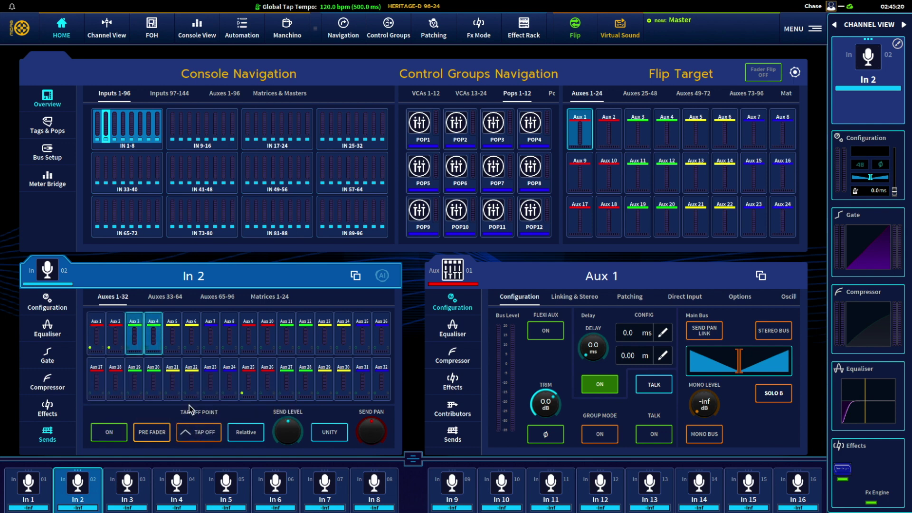
pyautogui.click(194, 433)
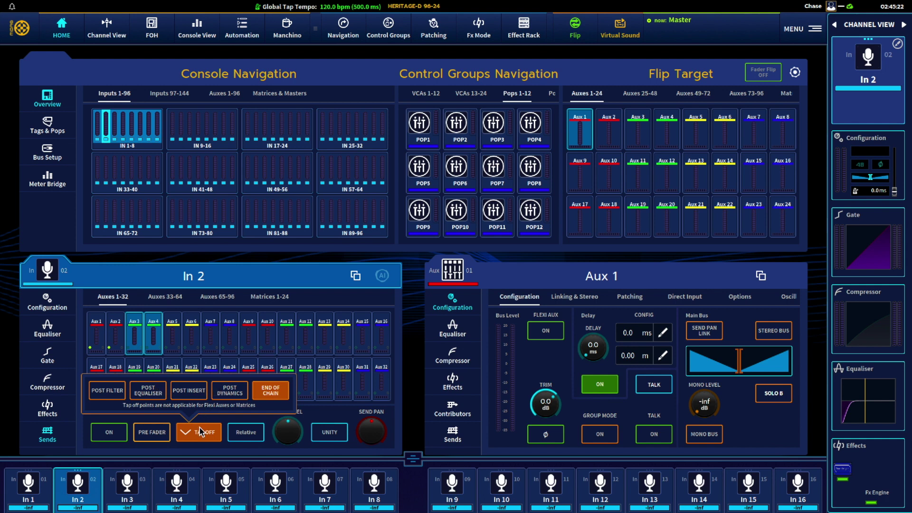
pyautogui.click(199, 431)
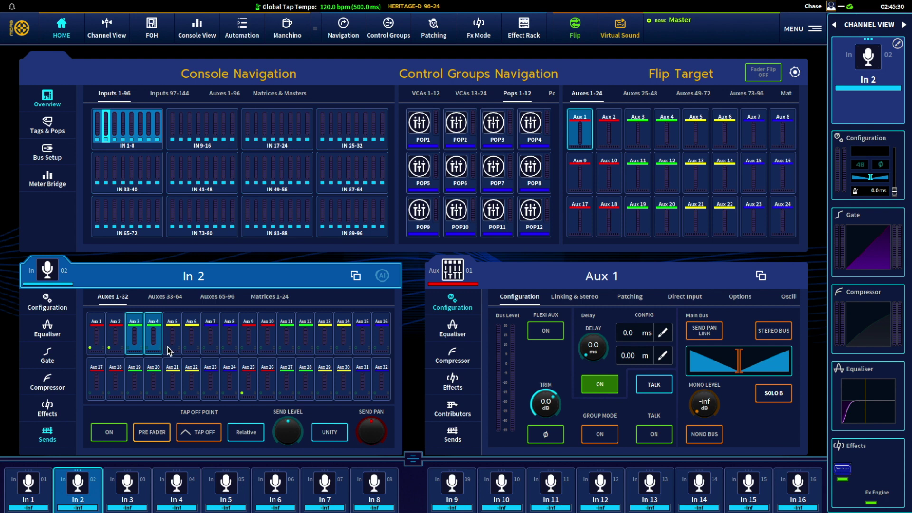
pyautogui.click(151, 340)
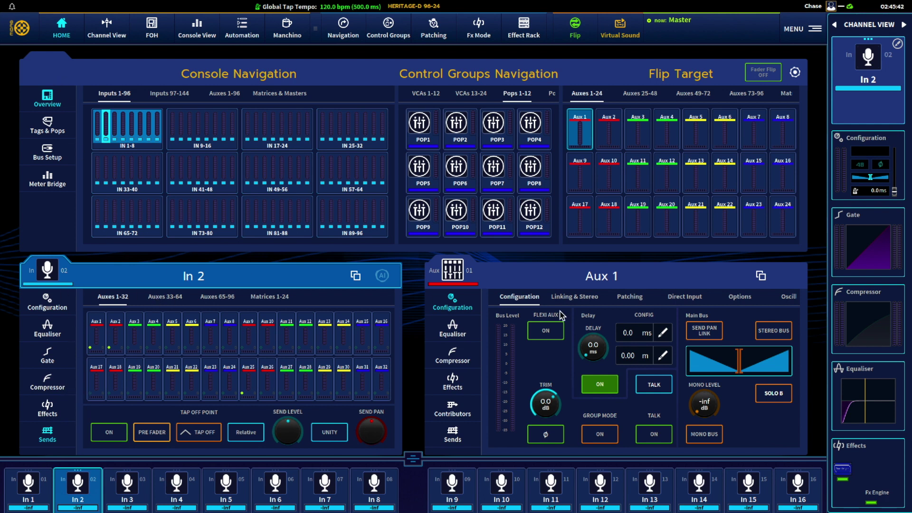
pyautogui.click(601, 280)
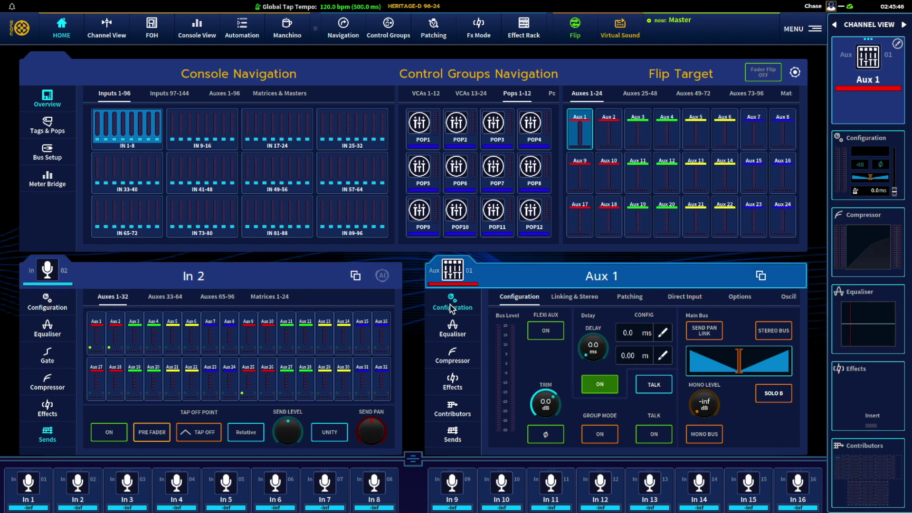
# - View Aux 1's equaliser, compressor and effects, In 2's Wave Designer insert, then Aux 1's contributors
pyautogui.click(455, 328)
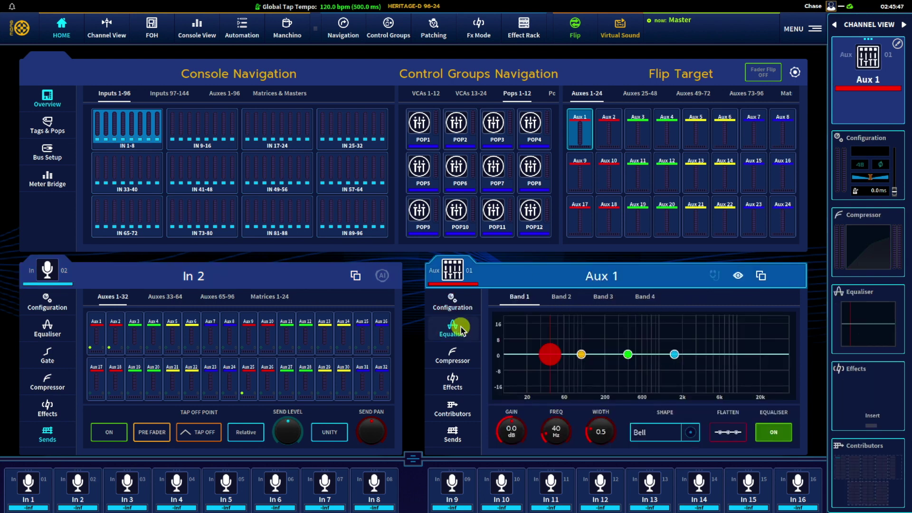
pyautogui.click(457, 359)
pyautogui.click(454, 384)
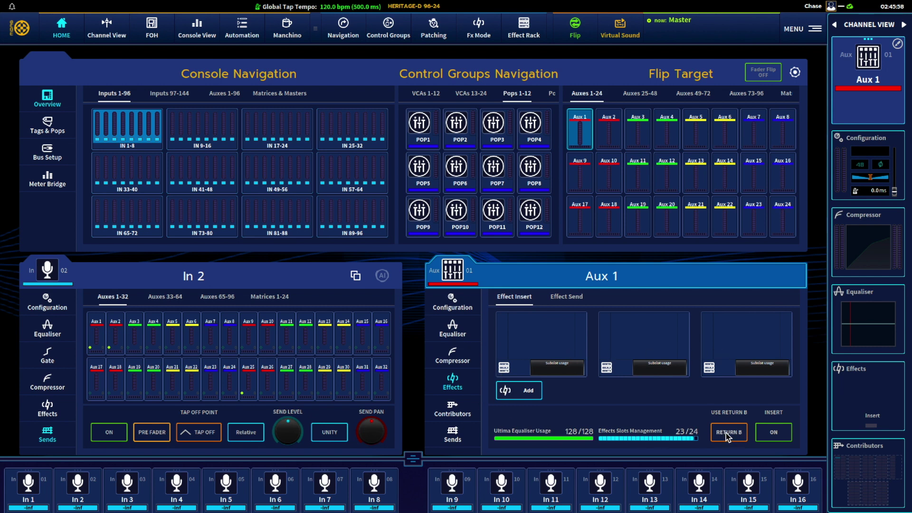
pyautogui.click(53, 411)
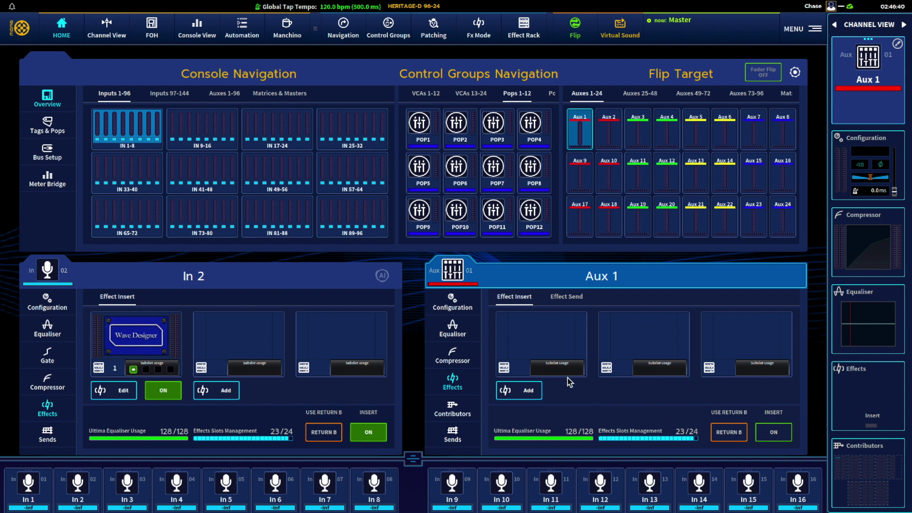
pyautogui.click(731, 438)
pyautogui.click(455, 408)
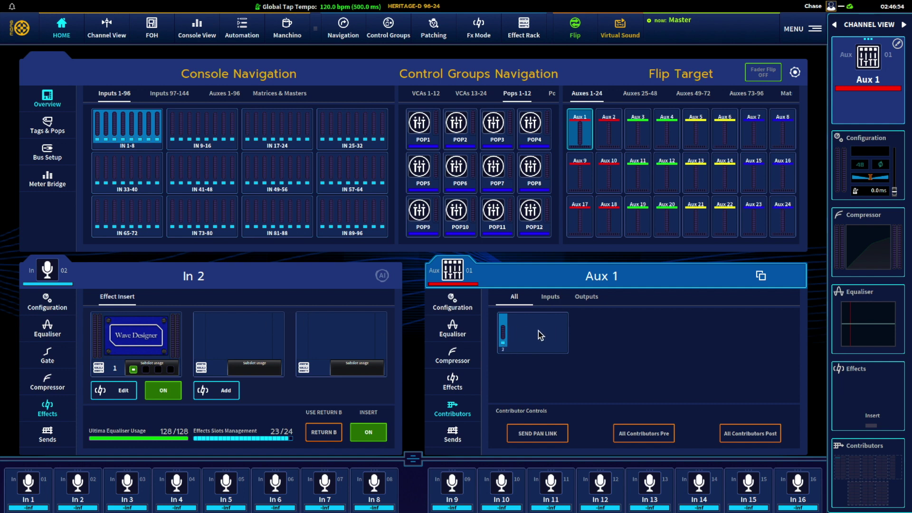
# - Filter Aux 1's contributors by Inputs, then Outputs, back to All, then open its Sends page
pyautogui.click(550, 298)
pyautogui.click(584, 298)
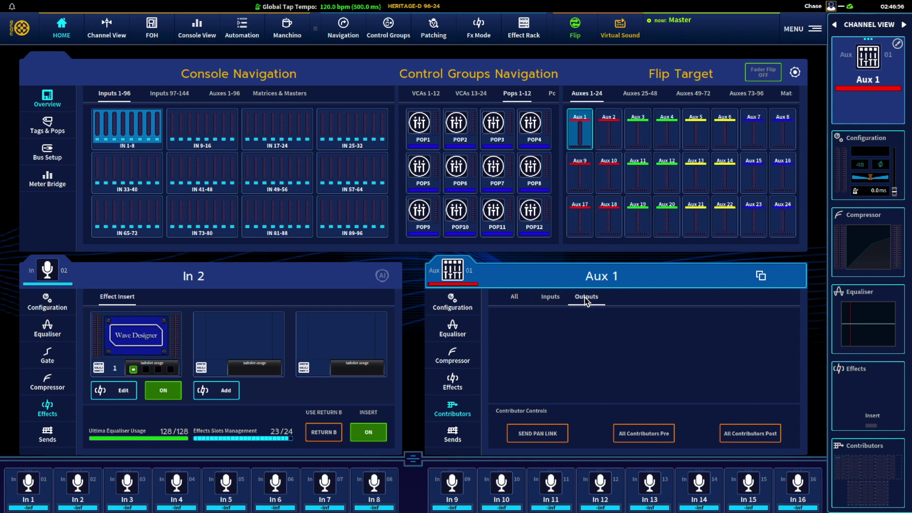
pyautogui.click(557, 299)
pyautogui.click(516, 298)
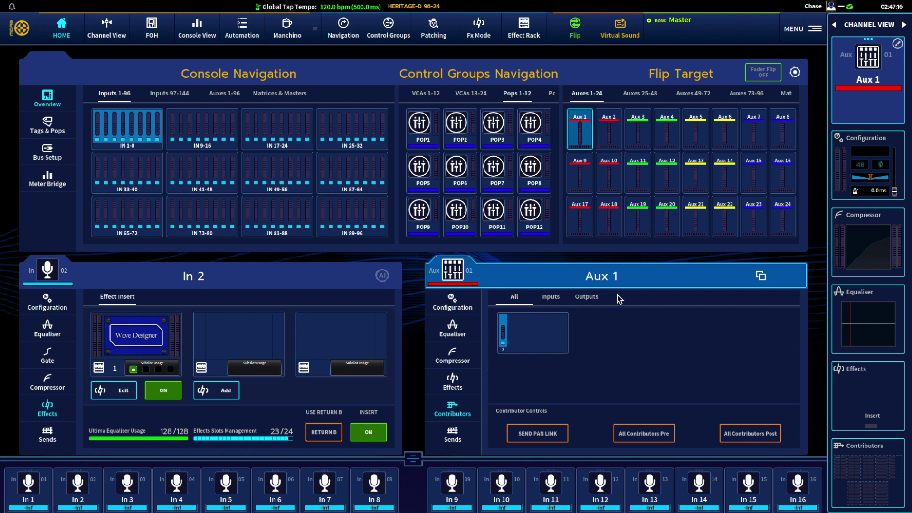
pyautogui.click(452, 436)
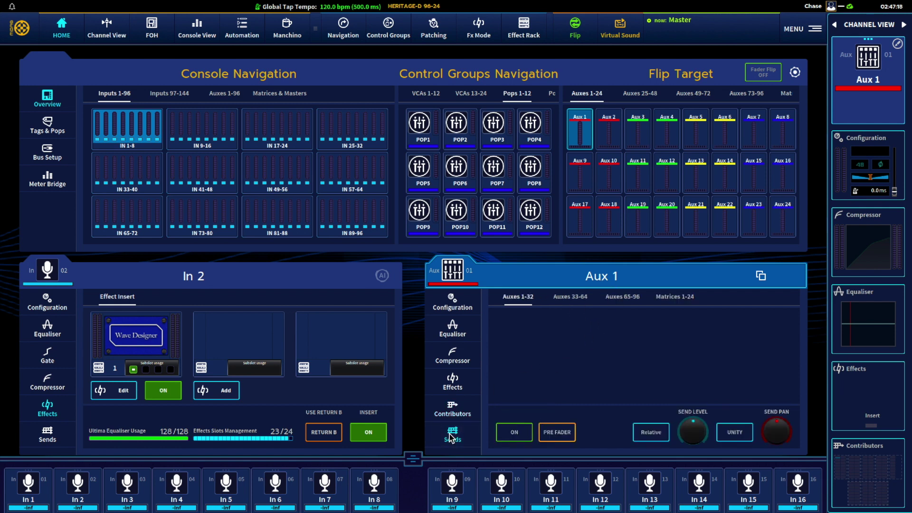
# - View Aux 1's Matrices 1-24 sends, switch Flexi Aux on, recheck Auxes 1-32 sends, return to Configuration
pyautogui.click(682, 298)
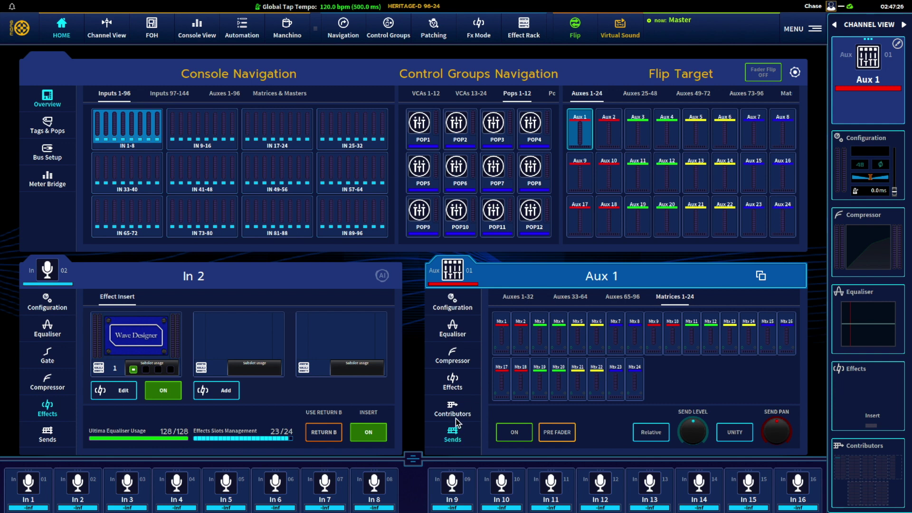
pyautogui.click(452, 304)
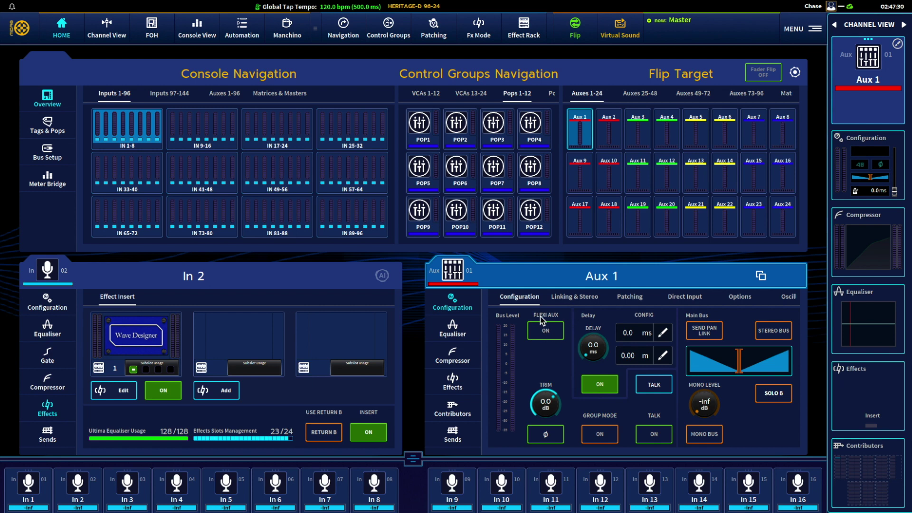
pyautogui.click(548, 331)
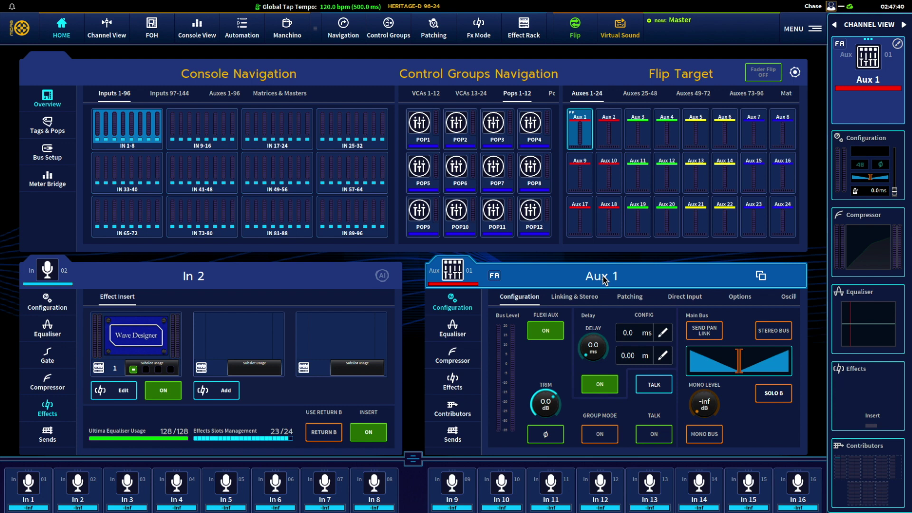
pyautogui.click(452, 435)
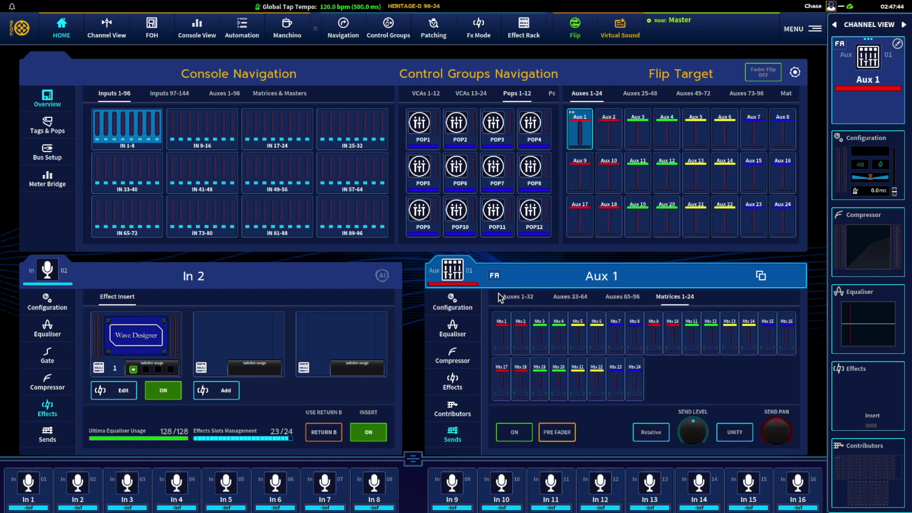
pyautogui.click(512, 301)
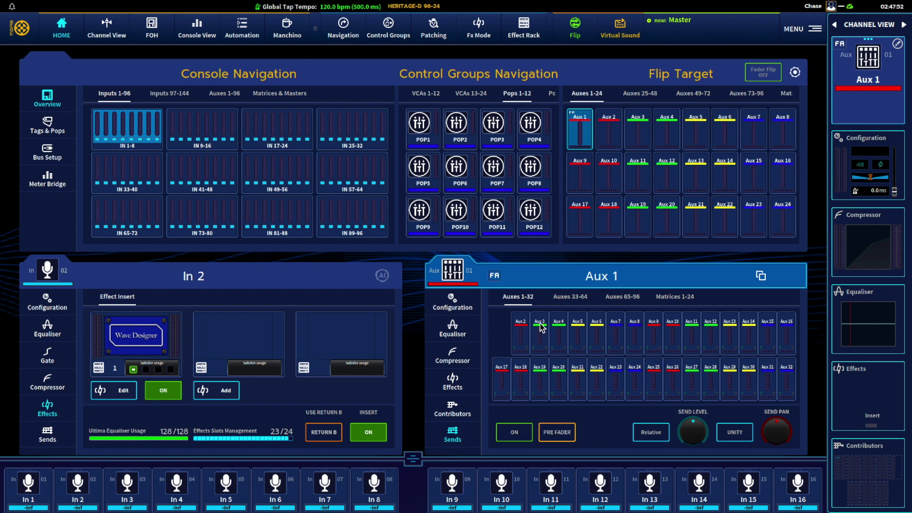
pyautogui.click(468, 332)
pyautogui.click(455, 314)
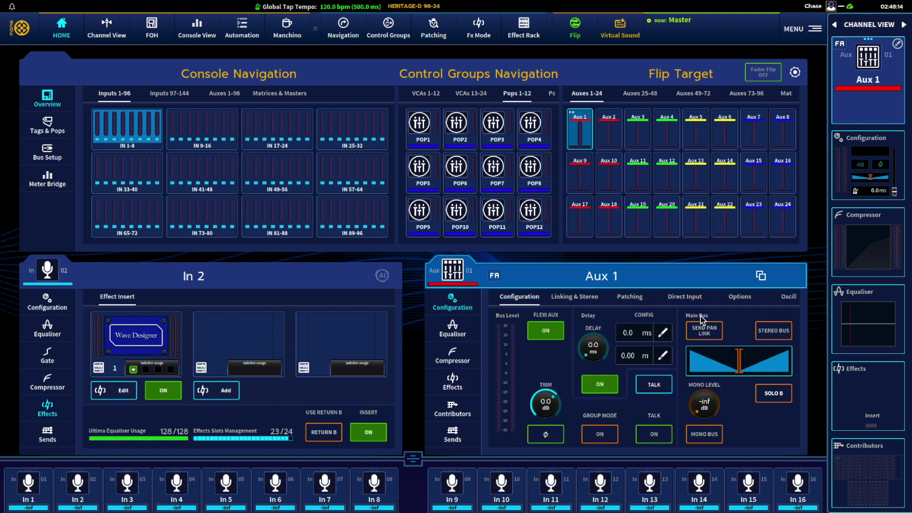
pyautogui.click(704, 332)
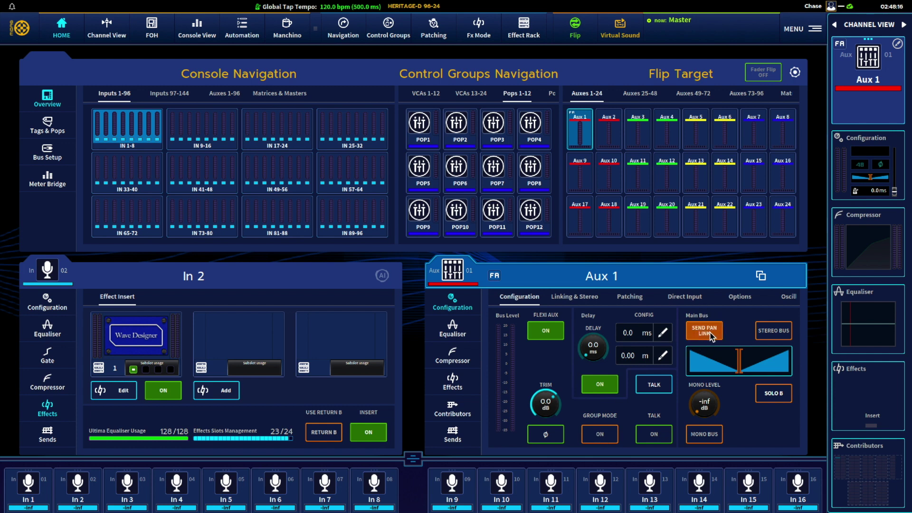
pyautogui.click(597, 434)
pyautogui.click(597, 435)
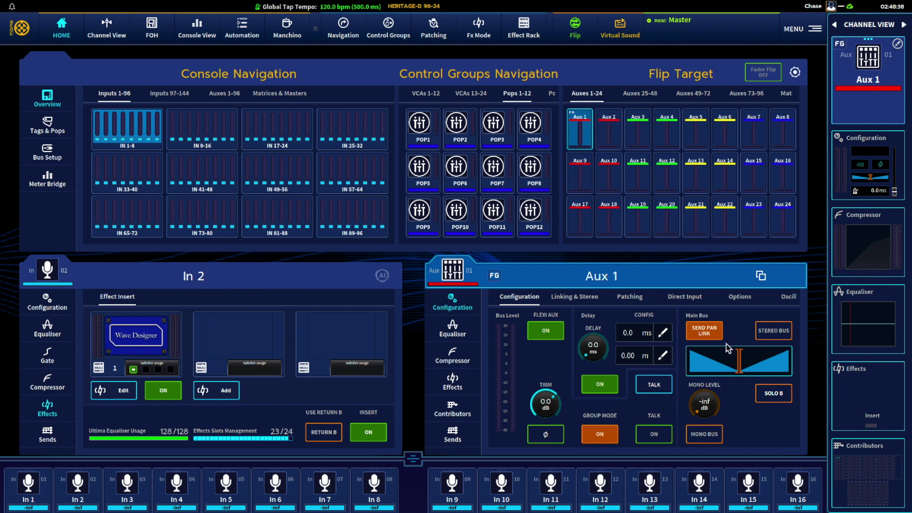
pyautogui.click(771, 335)
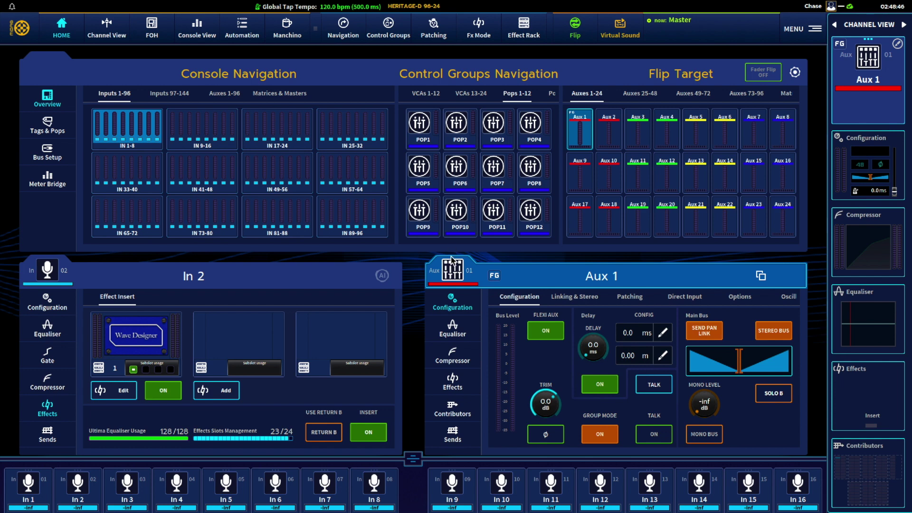
pyautogui.click(563, 296)
pyautogui.click(621, 298)
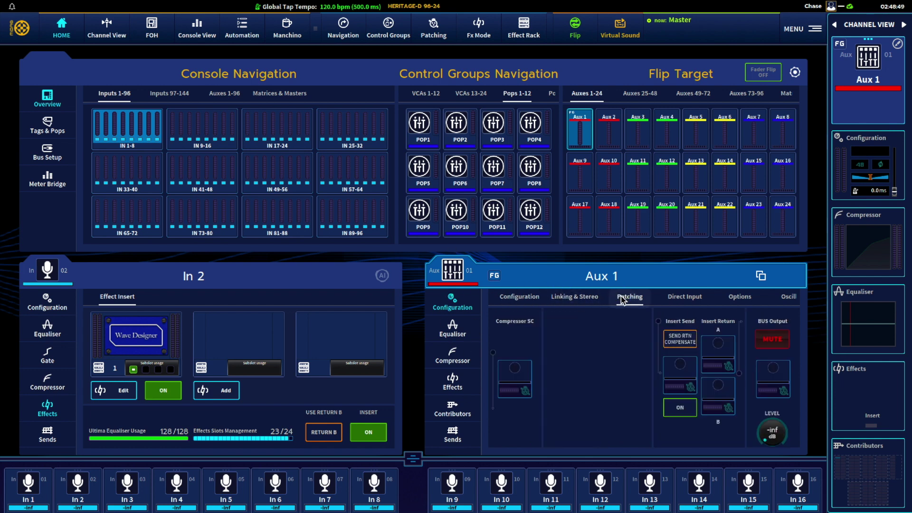
pyautogui.click(515, 299)
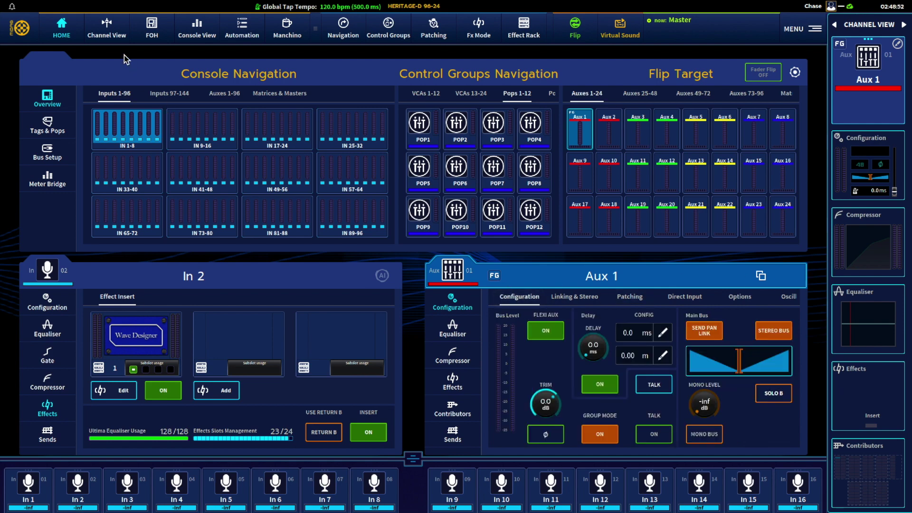
pyautogui.click(107, 24)
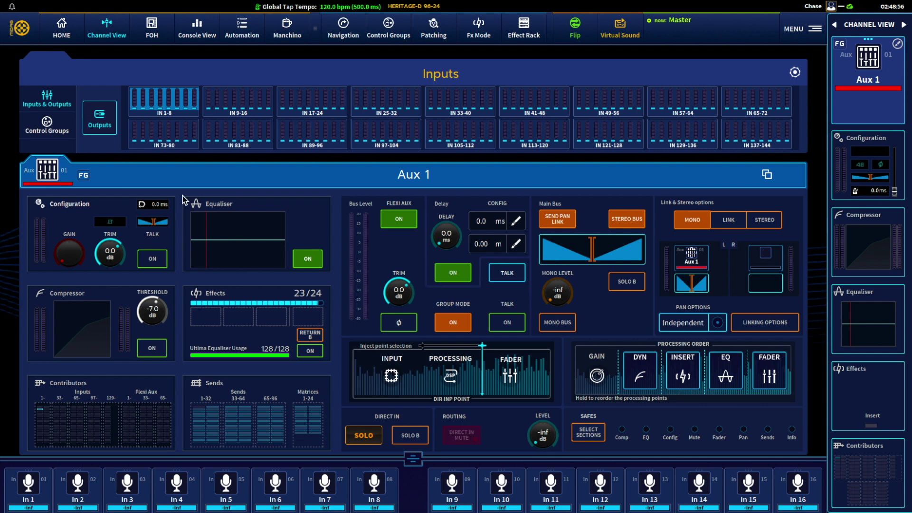
# - Inspect Aux 1's equaliser band 3 near 400 Hz, compressor, contributors and sends, then return to FOH
pyautogui.click(225, 228)
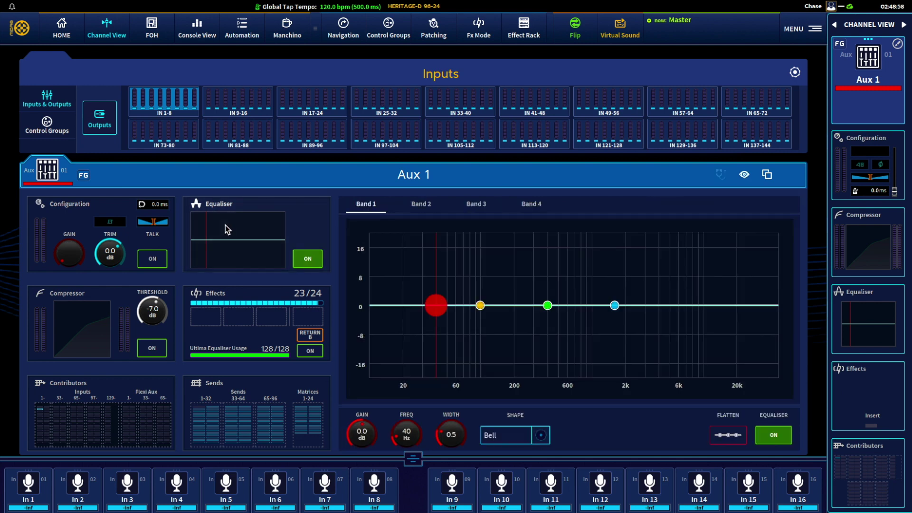
pyautogui.moveTo(547, 305)
pyautogui.mouseDown()
pyautogui.moveTo(545, 295)
pyautogui.moveTo(542, 321)
pyautogui.moveTo(548, 305)
pyautogui.mouseUp()
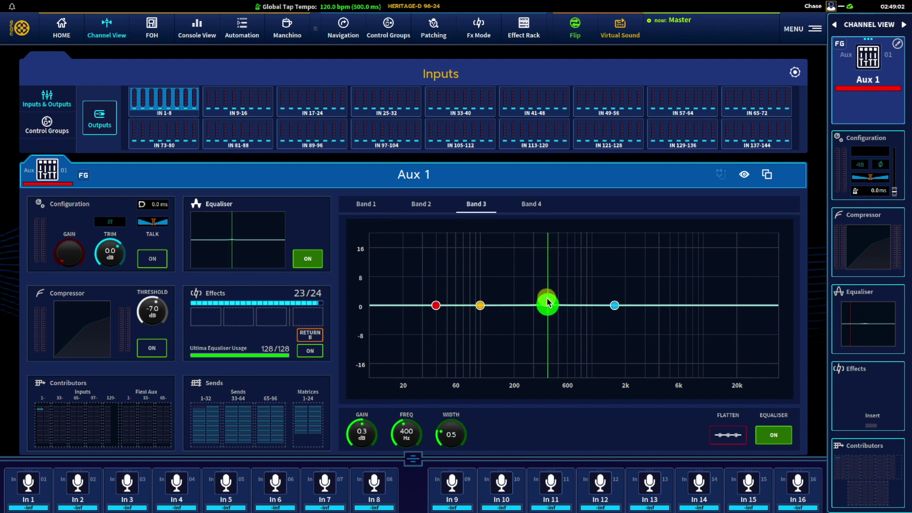
pyautogui.click(99, 203)
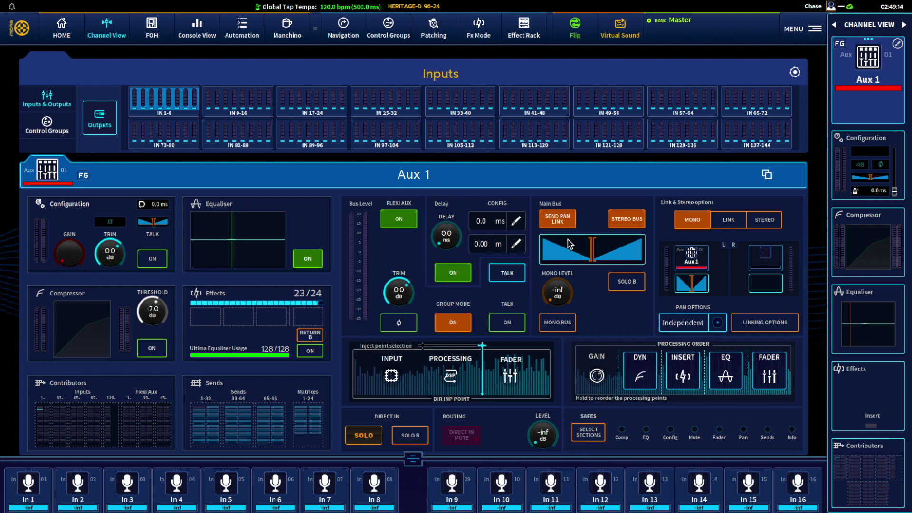
pyautogui.click(88, 321)
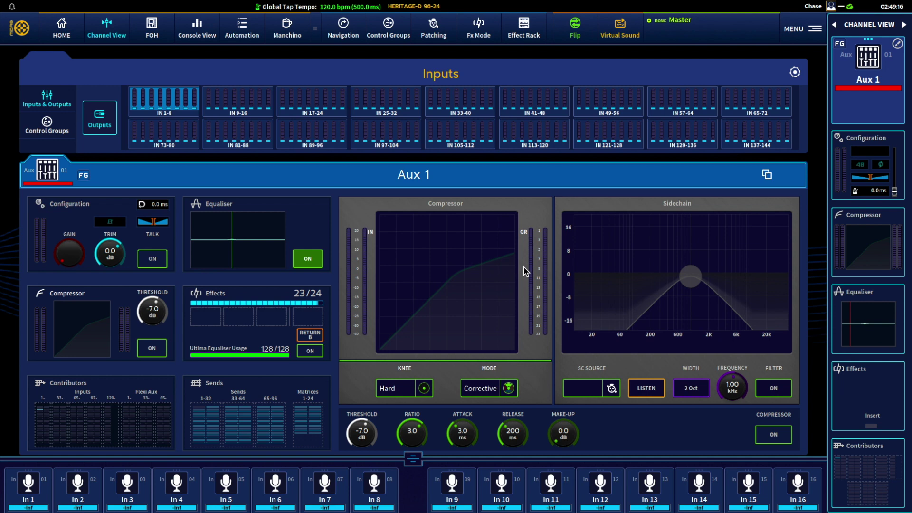
pyautogui.click(101, 388)
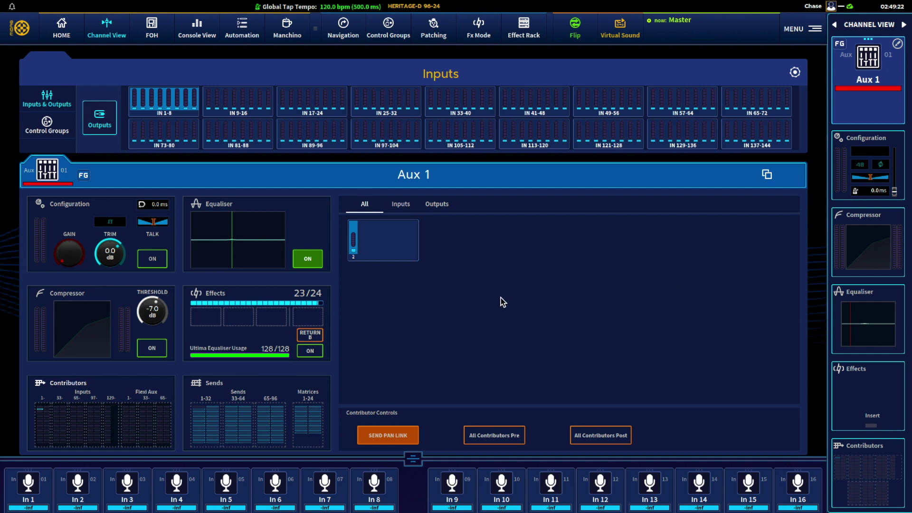
pyautogui.click(246, 394)
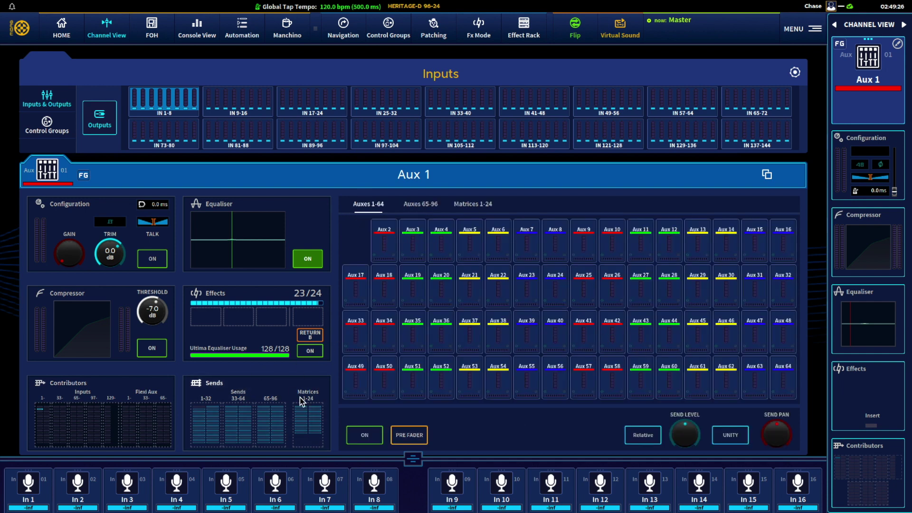
pyautogui.click(152, 29)
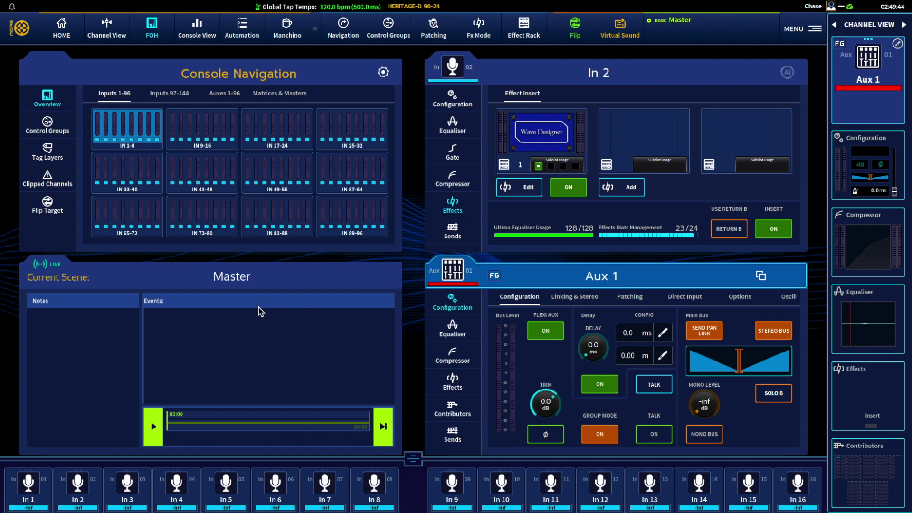
# - Enlarge the channel strips to full faders, showing the processing overview and Aux 1's equaliser
pyautogui.click(411, 460)
pyautogui.moveTo(411, 459); pyautogui.dragTo(415, 250)
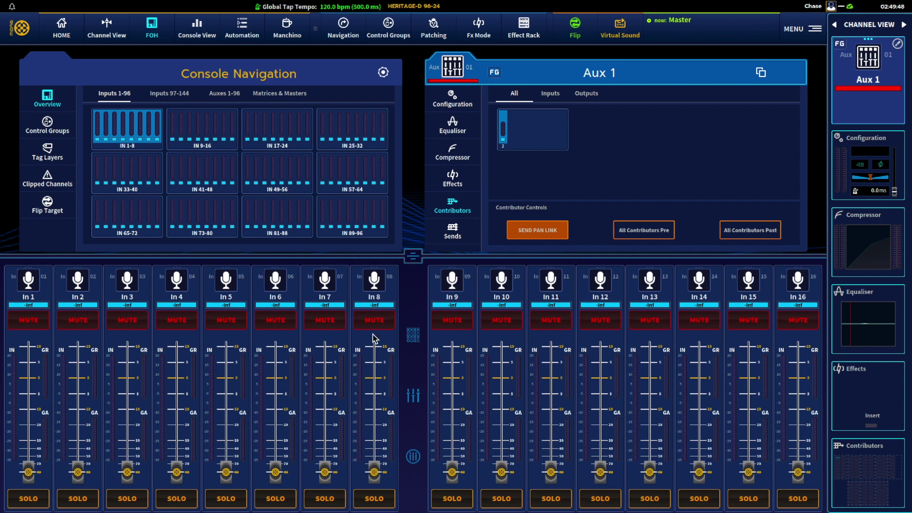
pyautogui.click(413, 336)
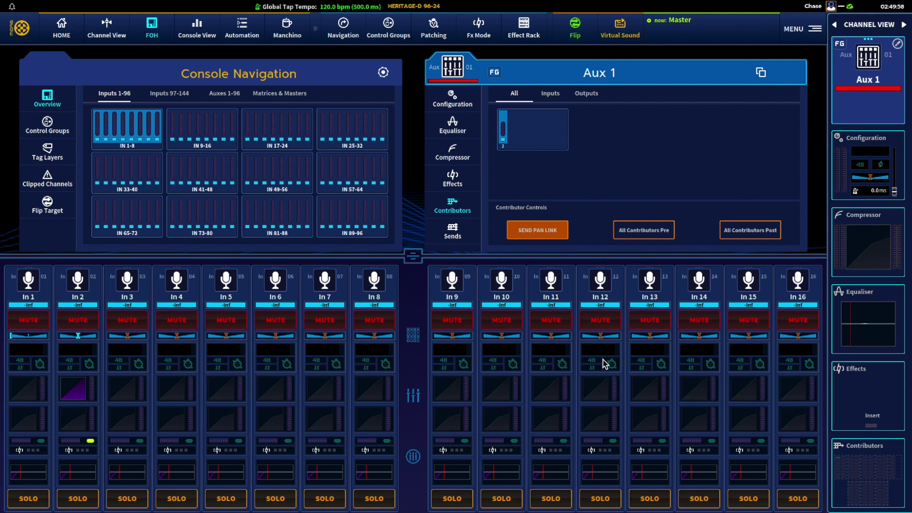
pyautogui.click(465, 123)
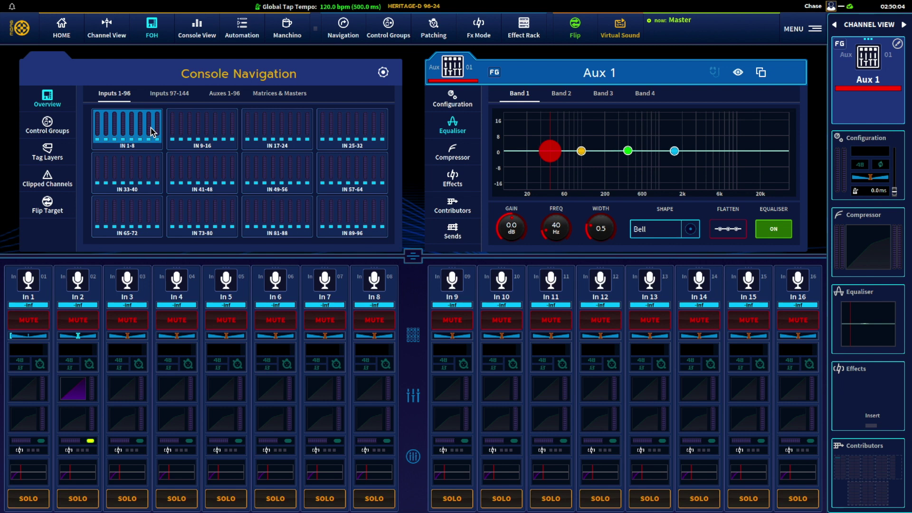
# - Select In 1, shrink the strips, and bank inputs 9-16 from the Console Overview
pyautogui.click(42, 283)
pyautogui.press('Right')
pyautogui.press('Right')
pyautogui.click(42, 283)
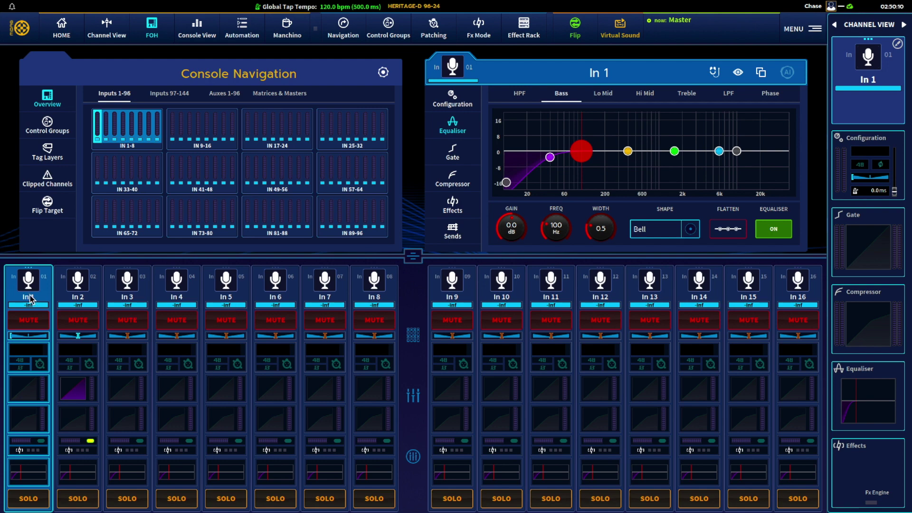
pyautogui.click(413, 257)
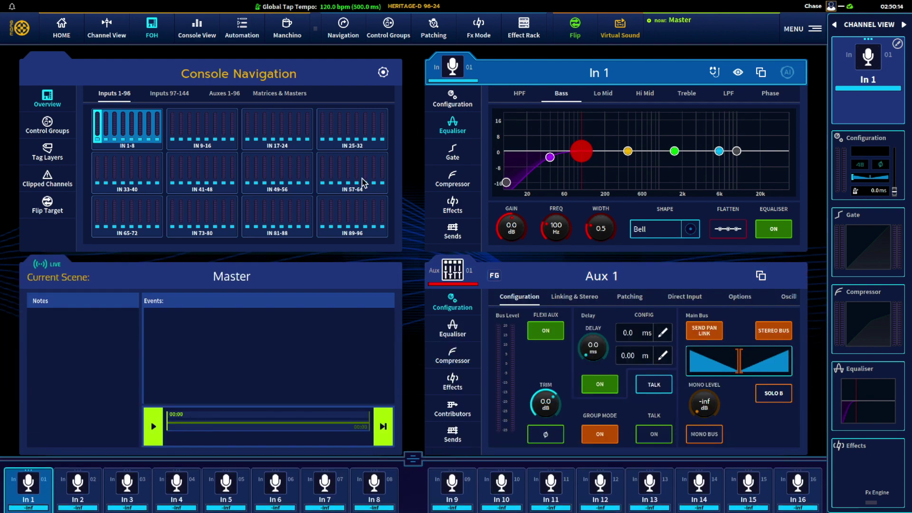
pyautogui.click(196, 30)
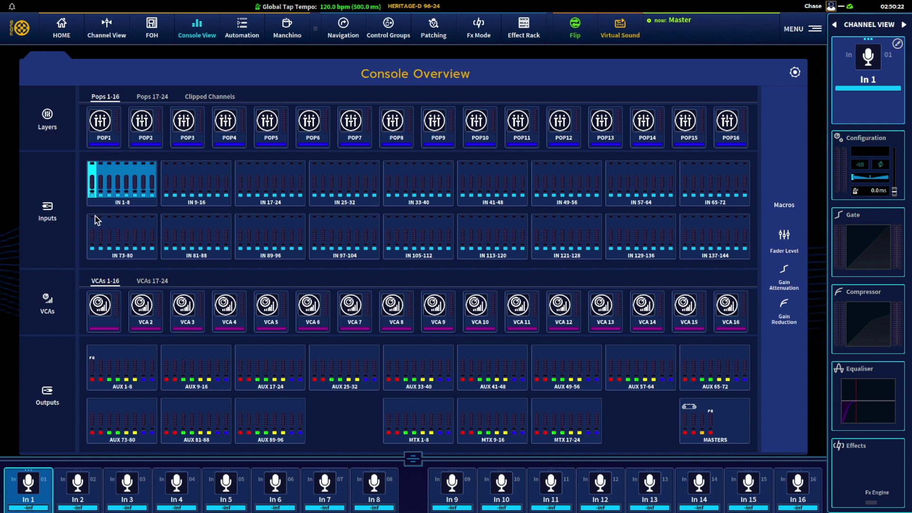
pyautogui.click(175, 190)
# - Bank the strips through inputs 17-24, 25-32 and 33-40, then back to 1-8
pyautogui.click(269, 185)
pyautogui.click(335, 187)
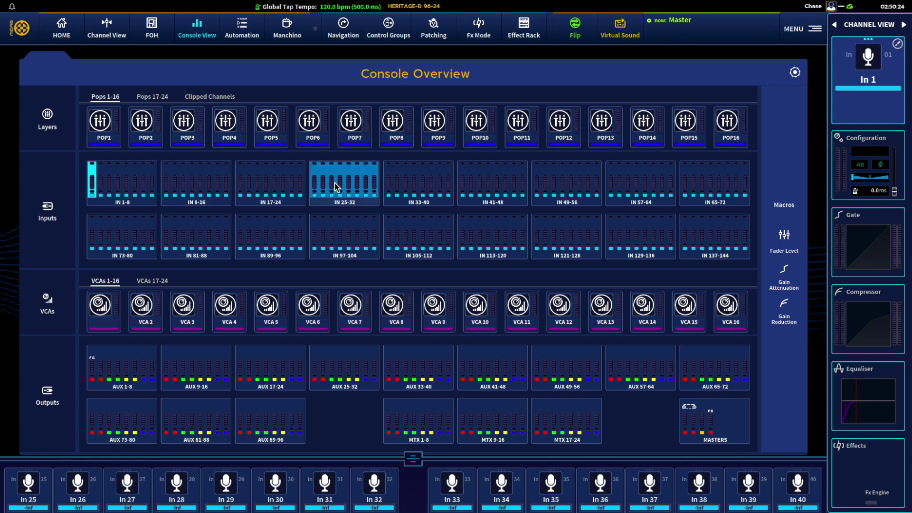
pyautogui.click(399, 184)
pyautogui.click(129, 188)
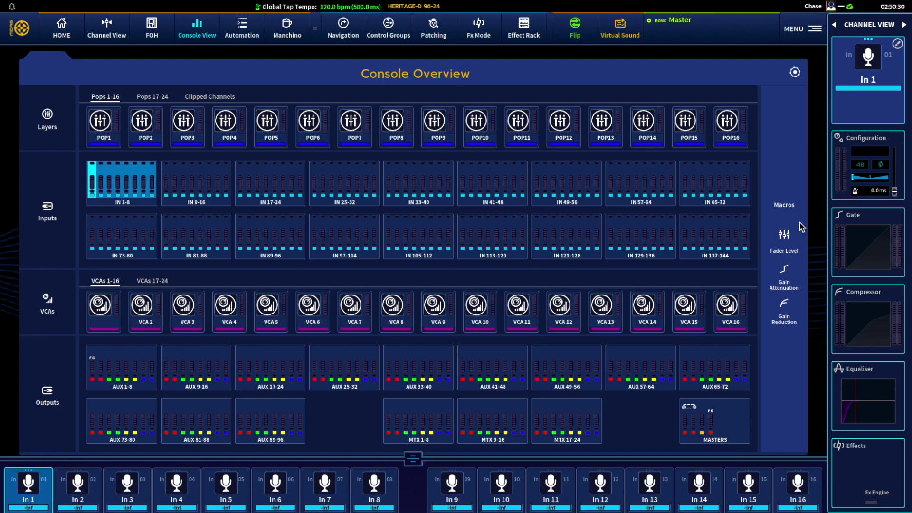
# - Compare the Fader Level, Gain Attenuation and Gain Reduction overviews, then open Automation's quick scene controls
pyautogui.click(784, 236)
pyautogui.click(788, 278)
pyautogui.click(785, 313)
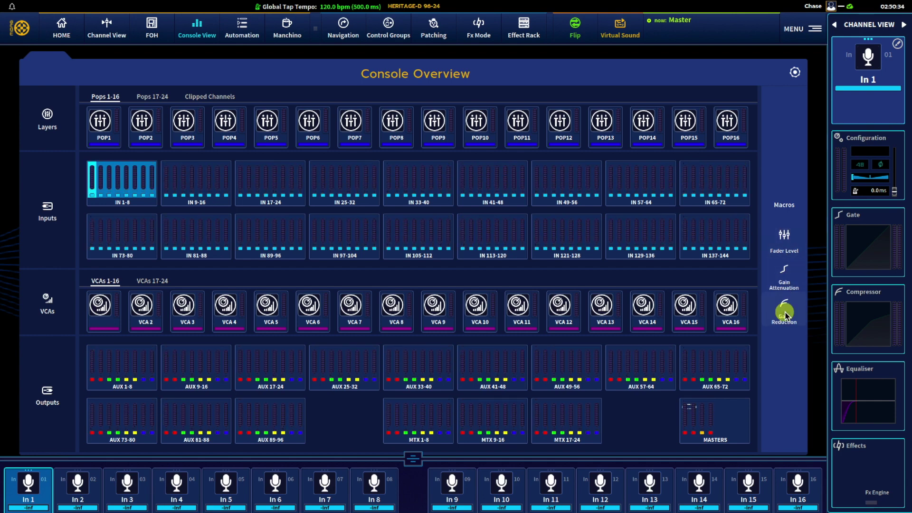
pyautogui.click(781, 240)
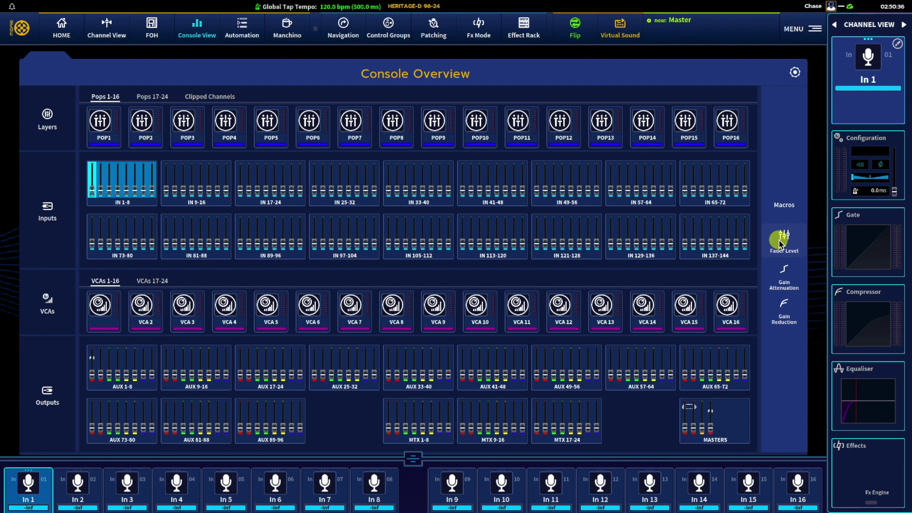
pyautogui.click(781, 275)
pyautogui.click(784, 317)
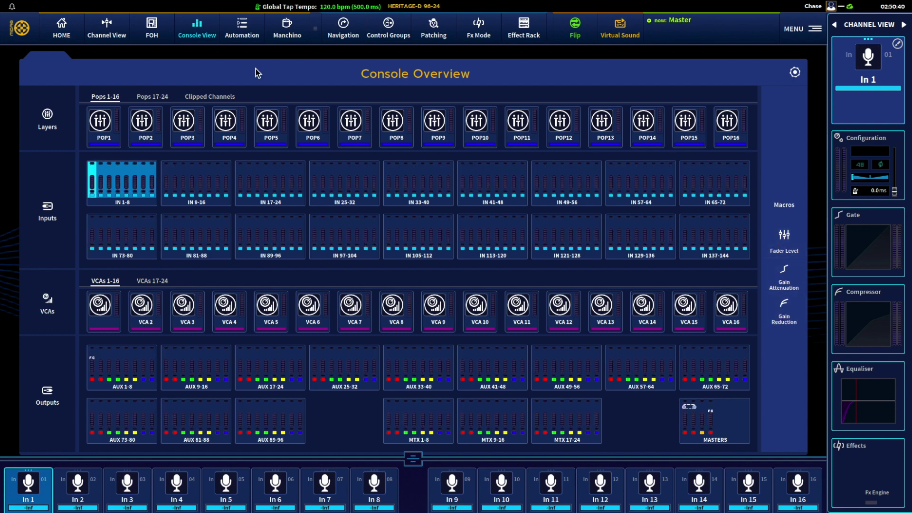
pyautogui.click(241, 36)
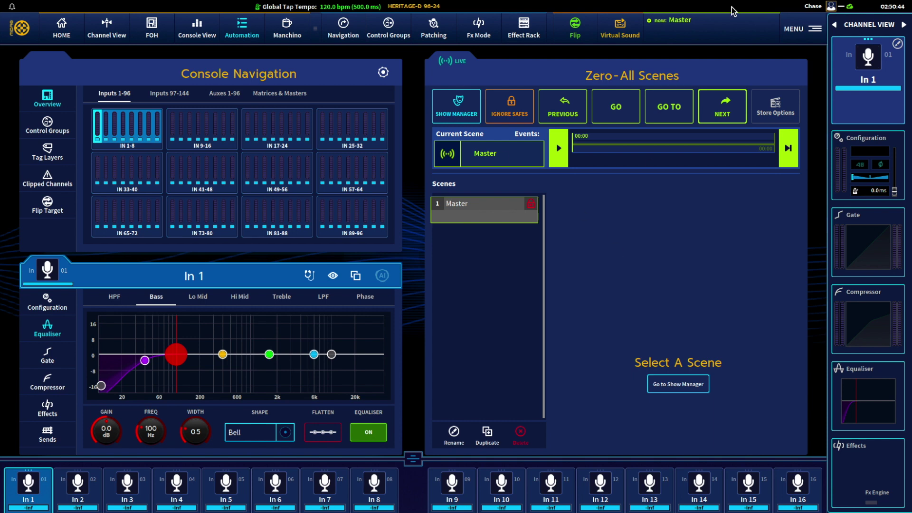
pyautogui.click(726, 27)
pyautogui.click(725, 29)
# - View the Manchino channel list and safes, then go back to the Home screen
pyautogui.click(289, 32)
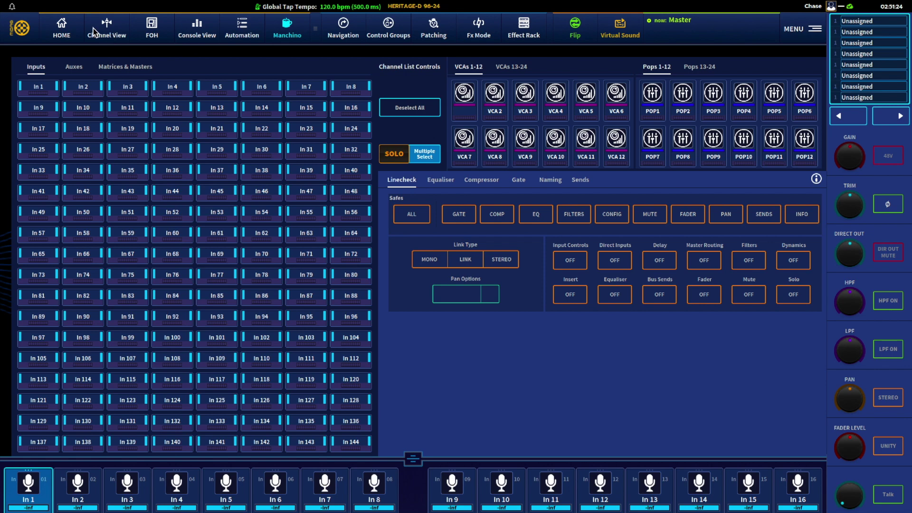
pyautogui.click(62, 31)
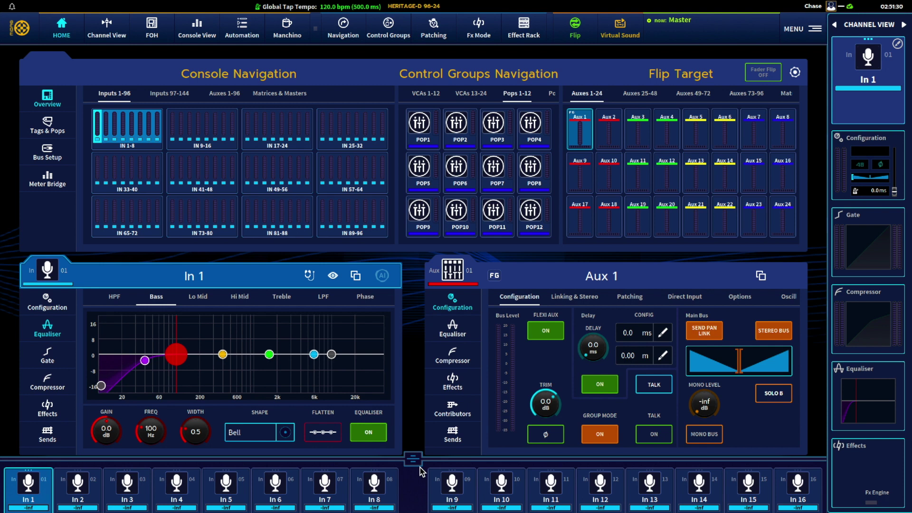
pyautogui.click(62, 310)
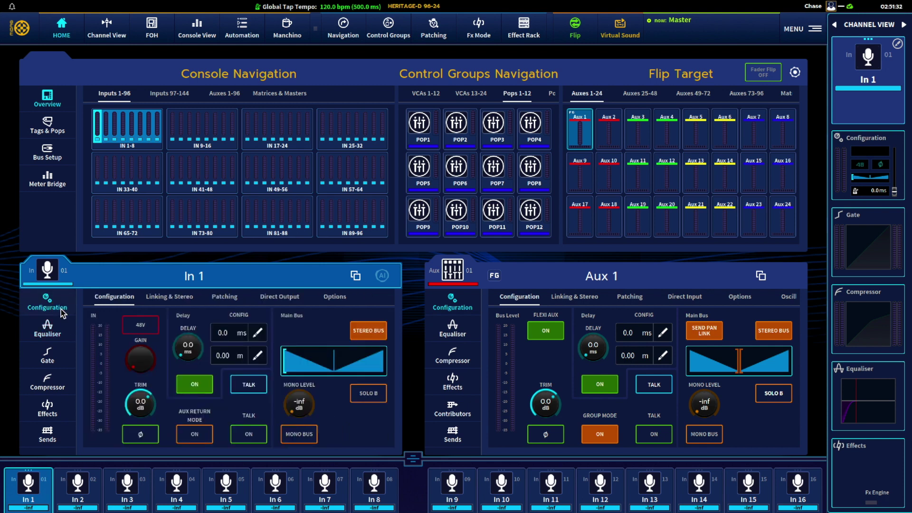
pyautogui.click(55, 325)
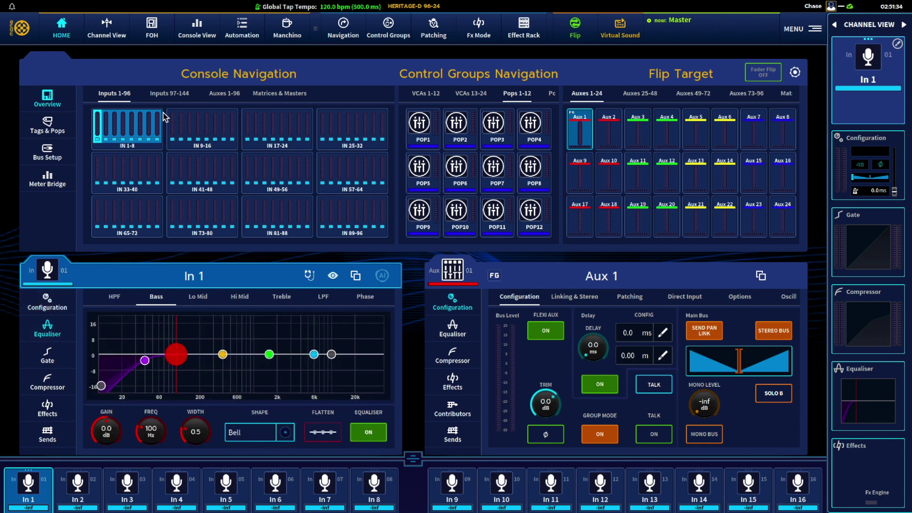